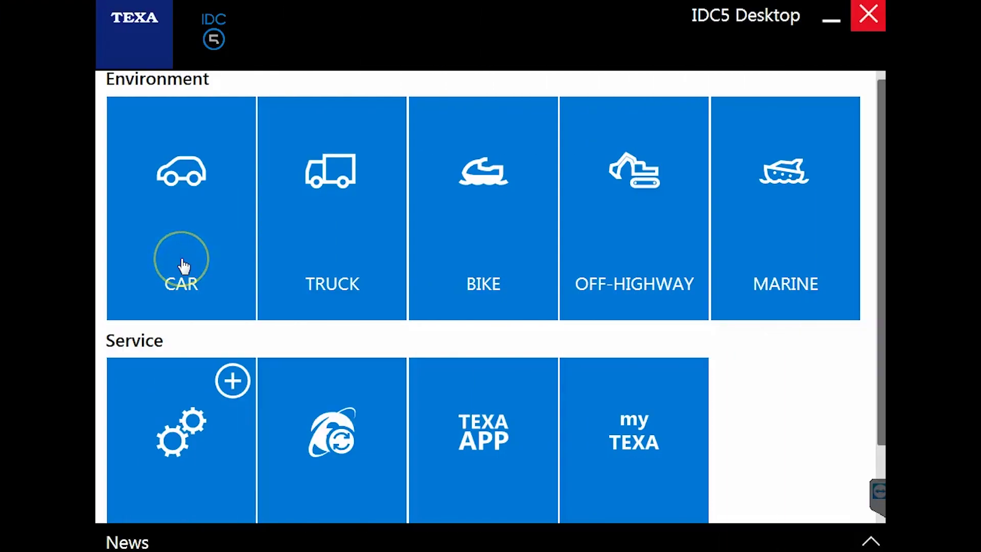
pyautogui.click(211, 266)
pyautogui.click(343, 256)
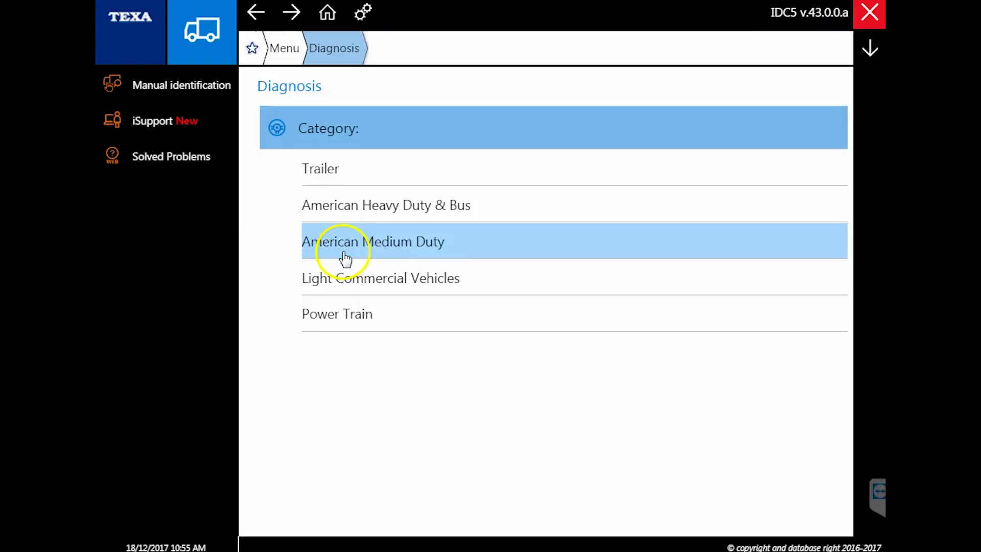
pyautogui.click(343, 212)
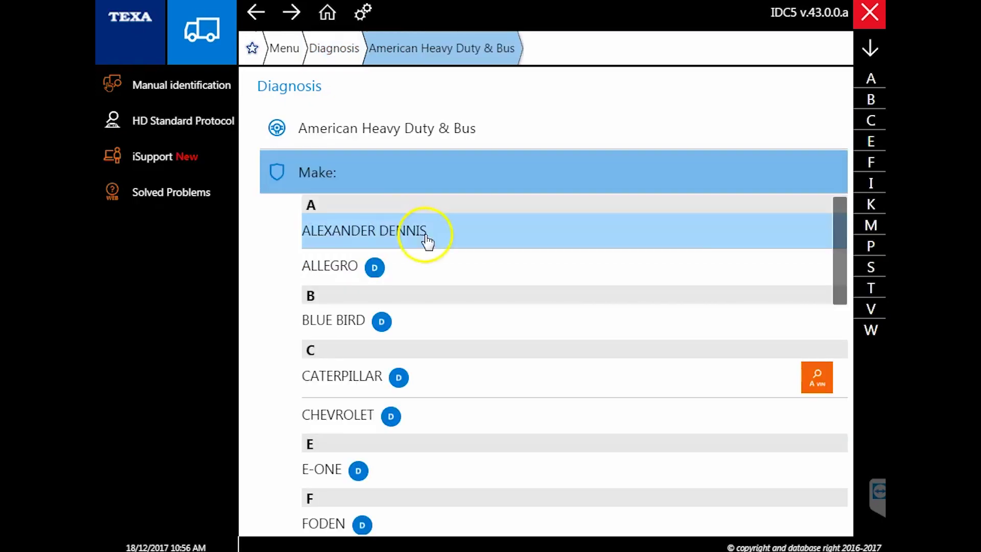
pyautogui.click(870, 310)
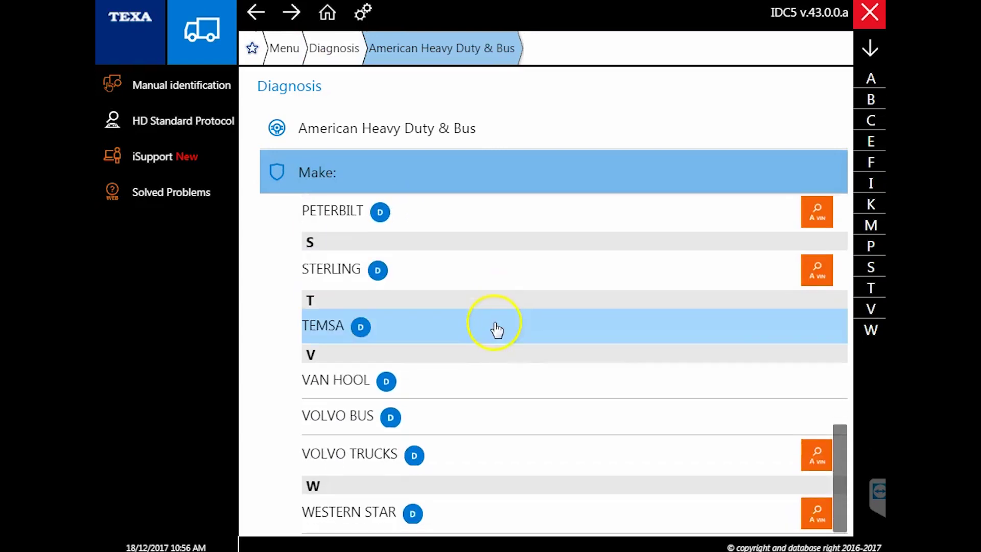
pyautogui.click(516, 453)
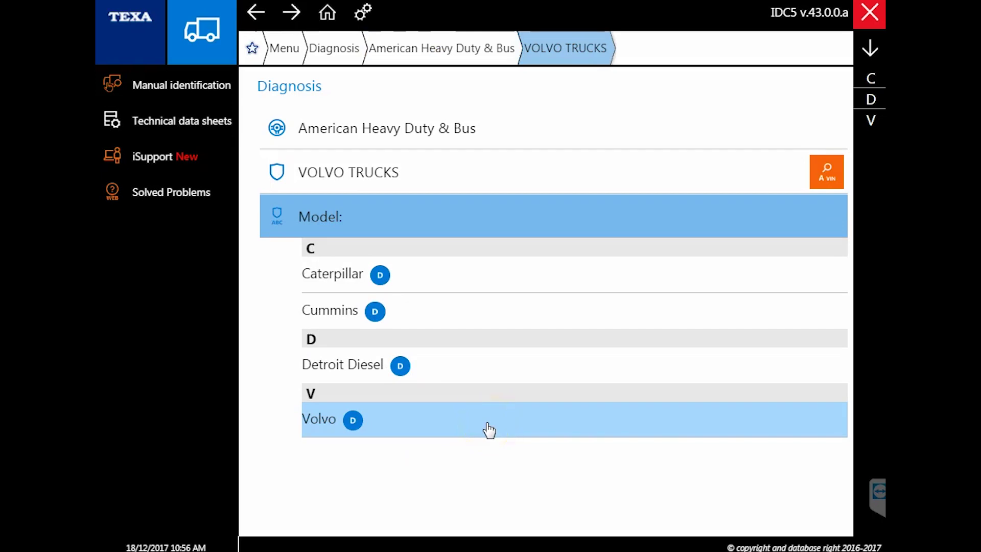
pyautogui.click(437, 424)
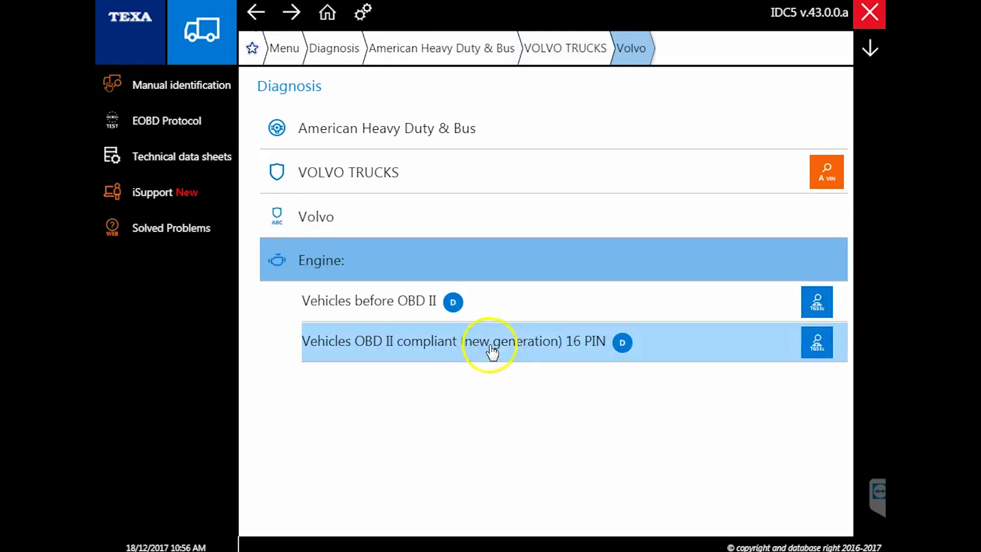
pyautogui.click(486, 344)
pyautogui.moveTo(499, 336); pyautogui.dragTo(487, 294)
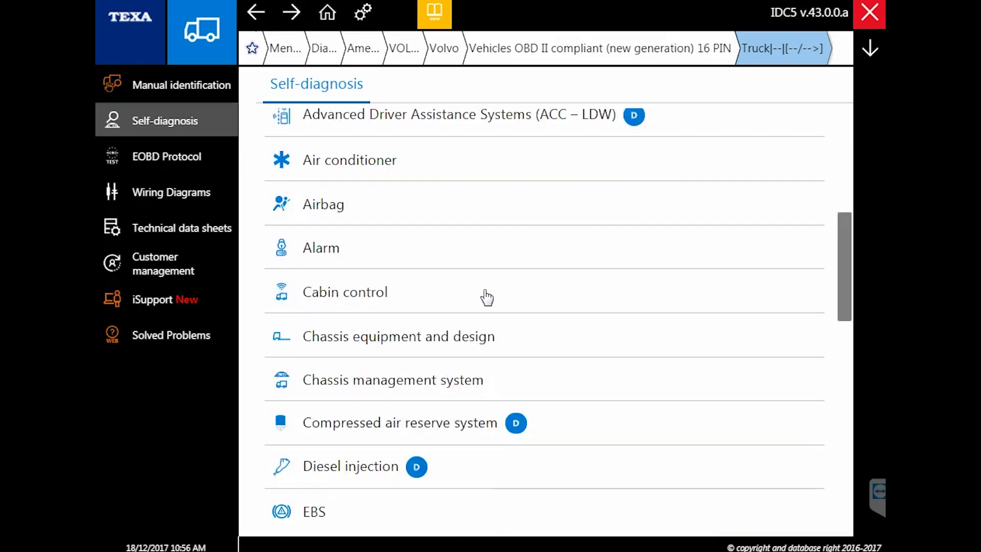
pyautogui.moveTo(486, 298); pyautogui.dragTo(436, 167)
pyautogui.click(562, 51)
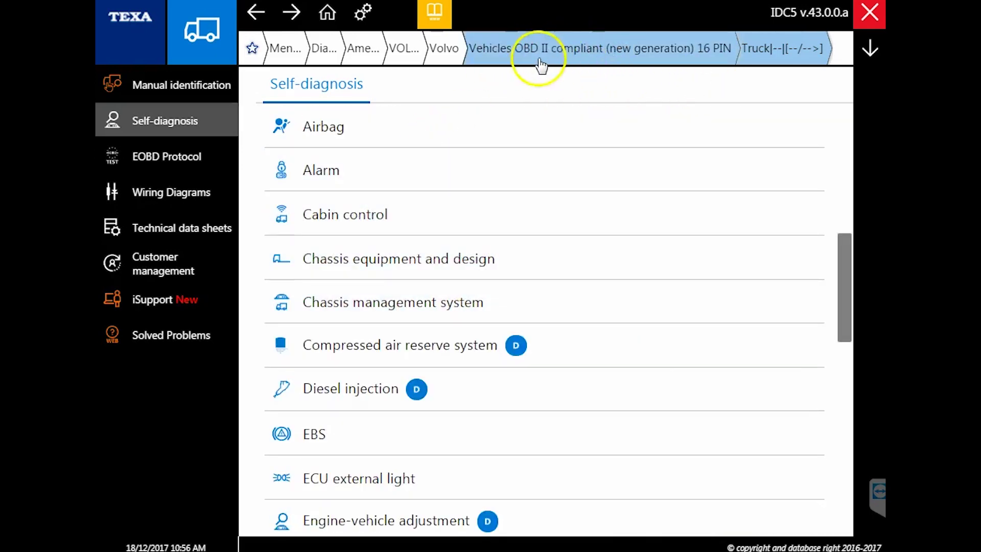
pyautogui.click(424, 258)
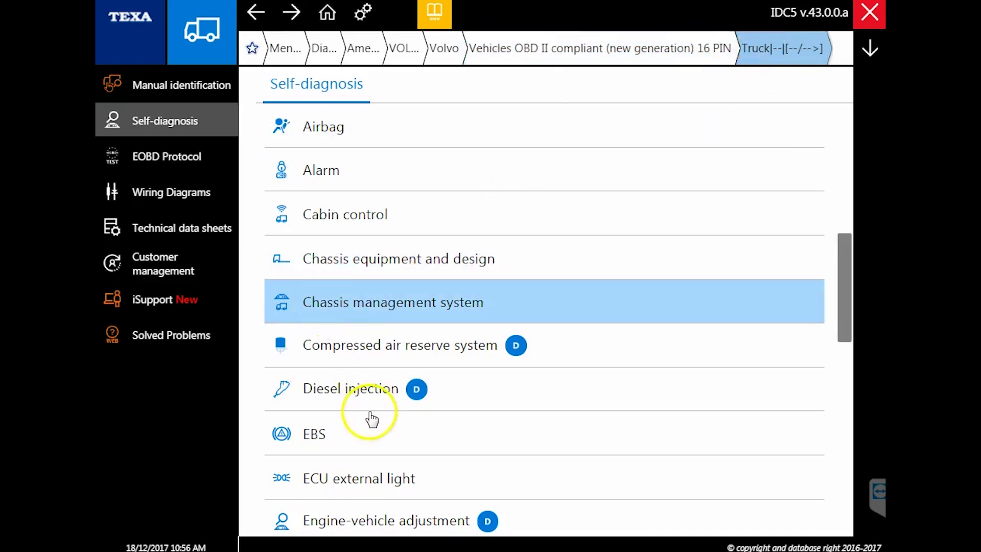
pyautogui.click(354, 388)
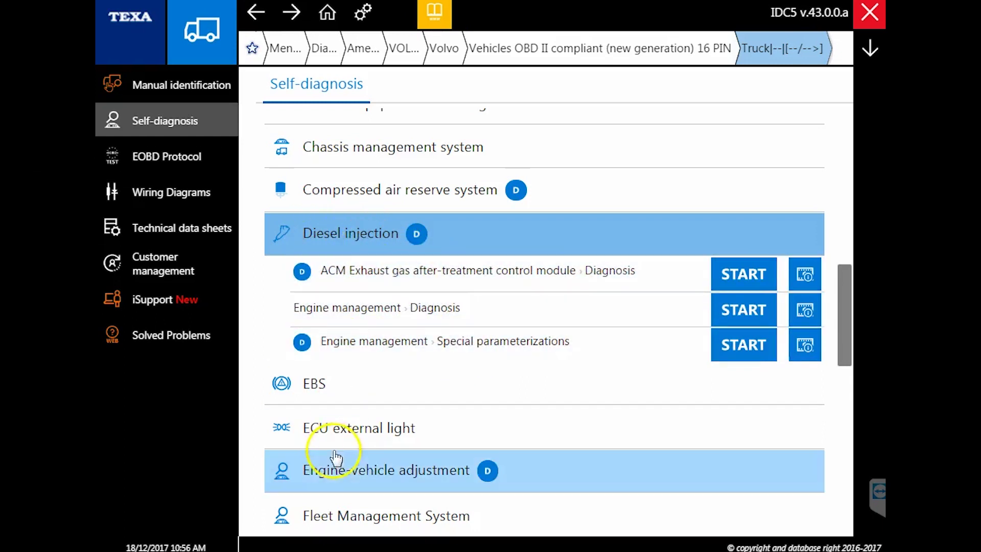
pyautogui.click(353, 483)
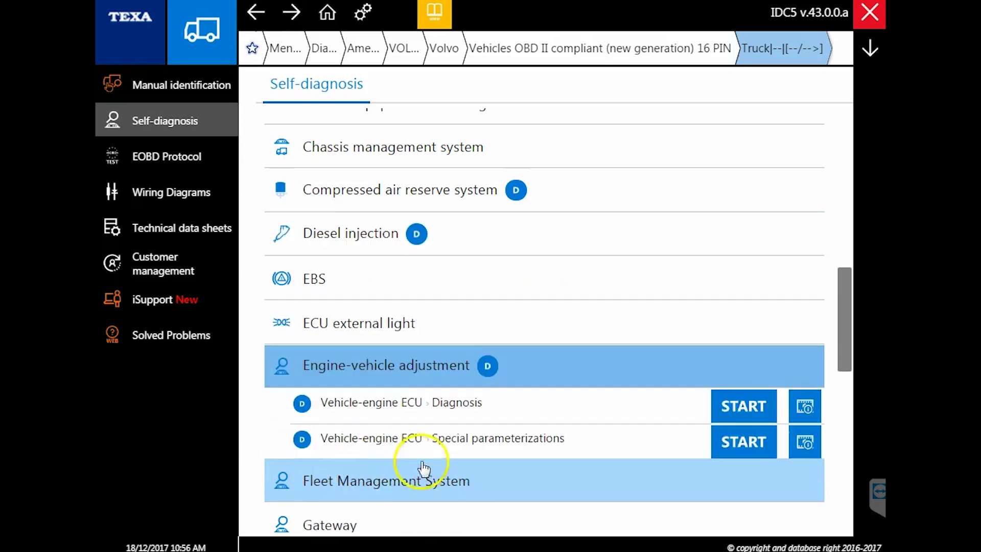
pyautogui.click(733, 443)
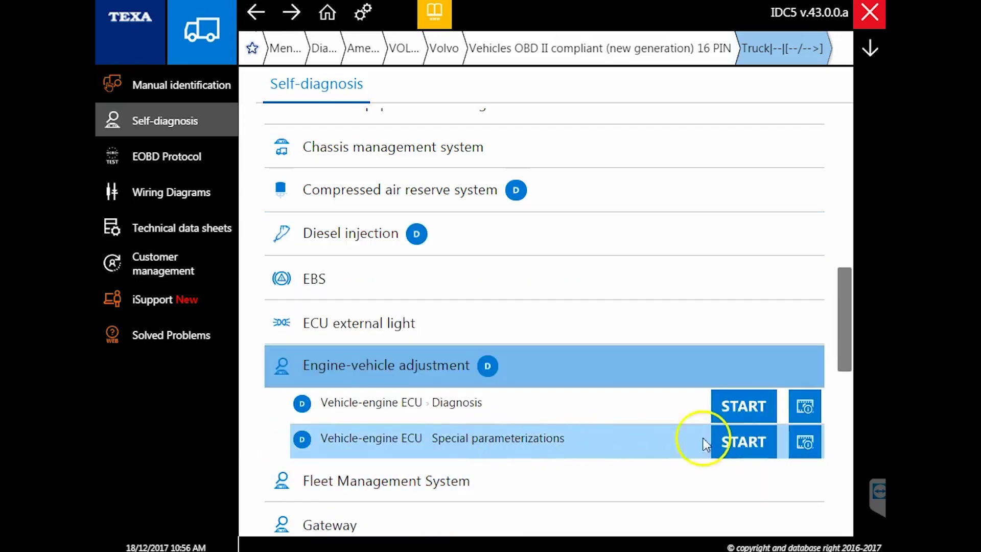
pyautogui.click(326, 306)
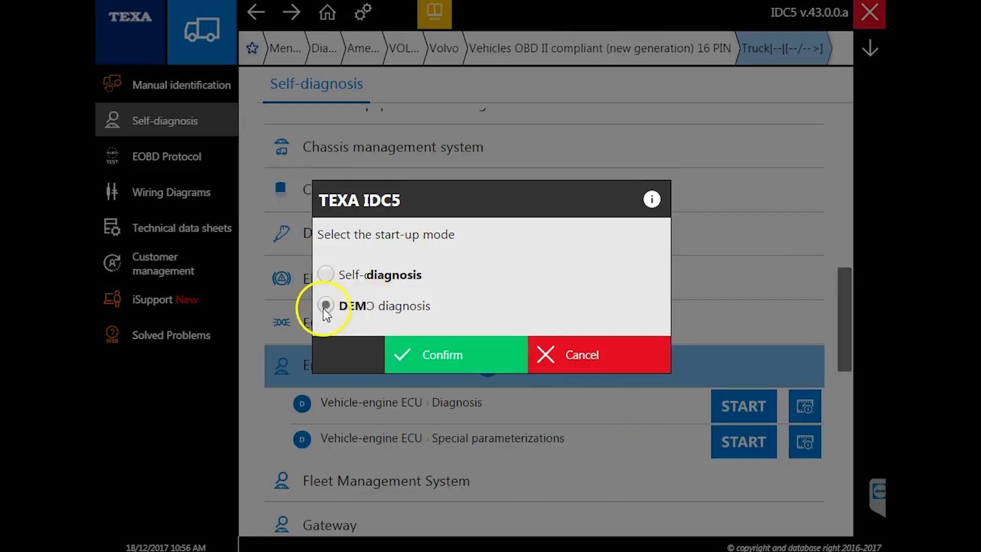
pyautogui.click(476, 354)
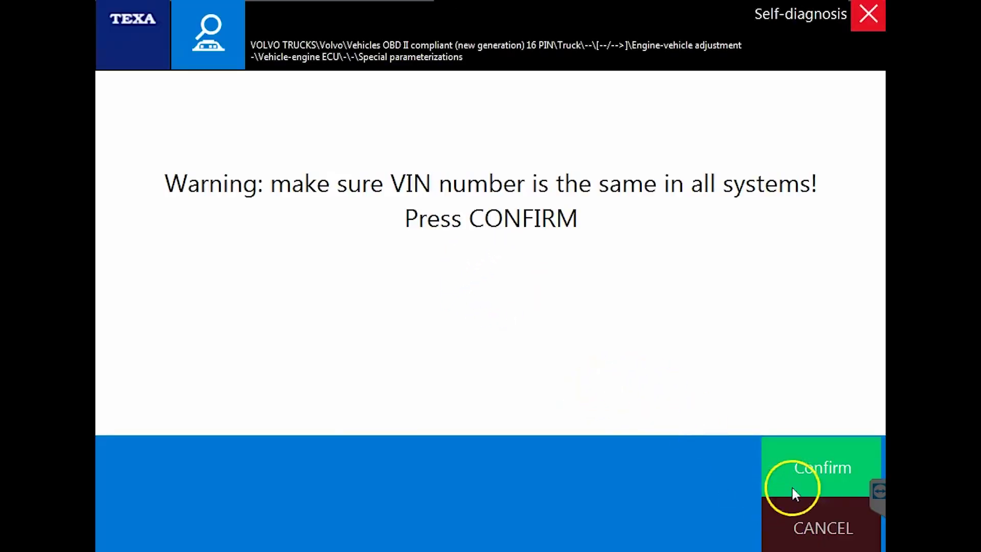
pyautogui.click(796, 450)
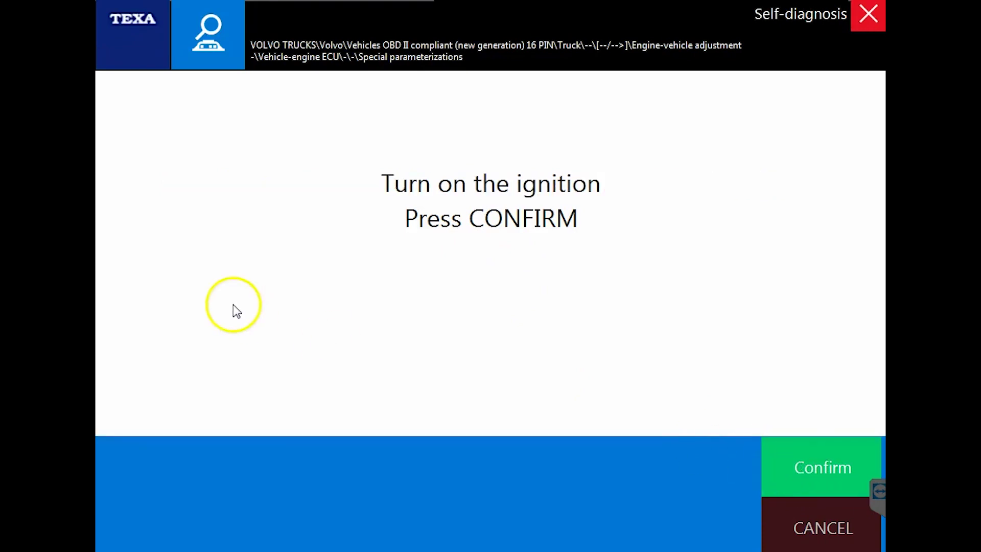
pyautogui.click(805, 464)
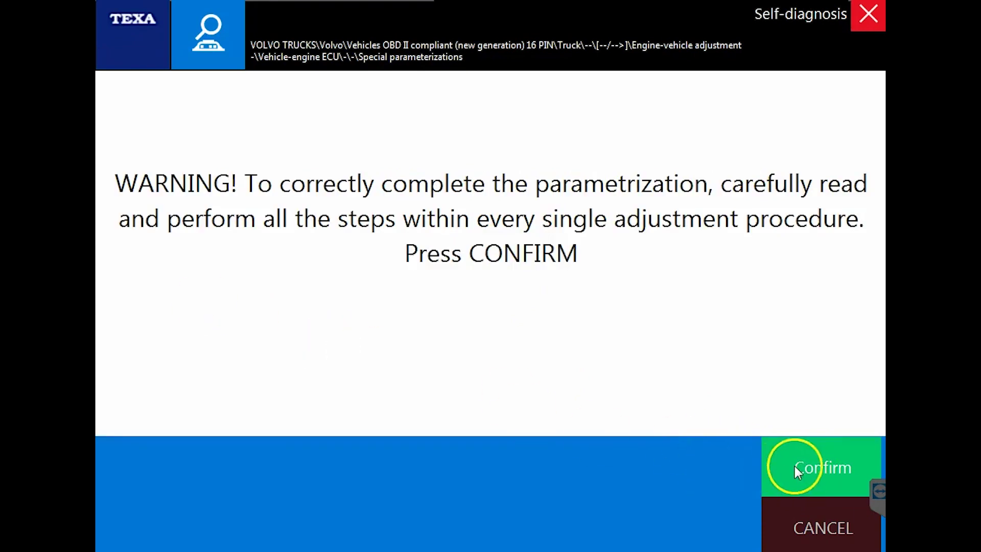
pyautogui.click(795, 466)
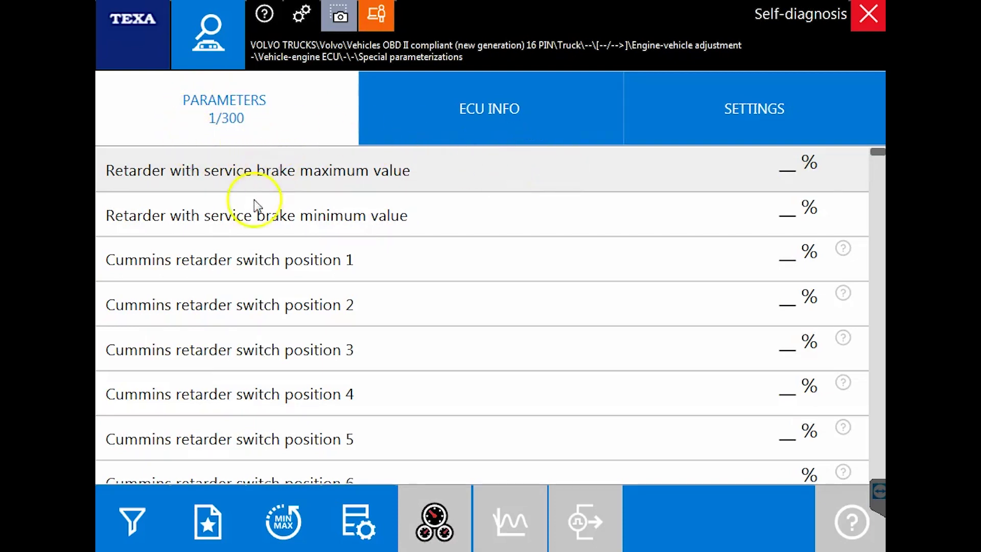
pyautogui.click(879, 353)
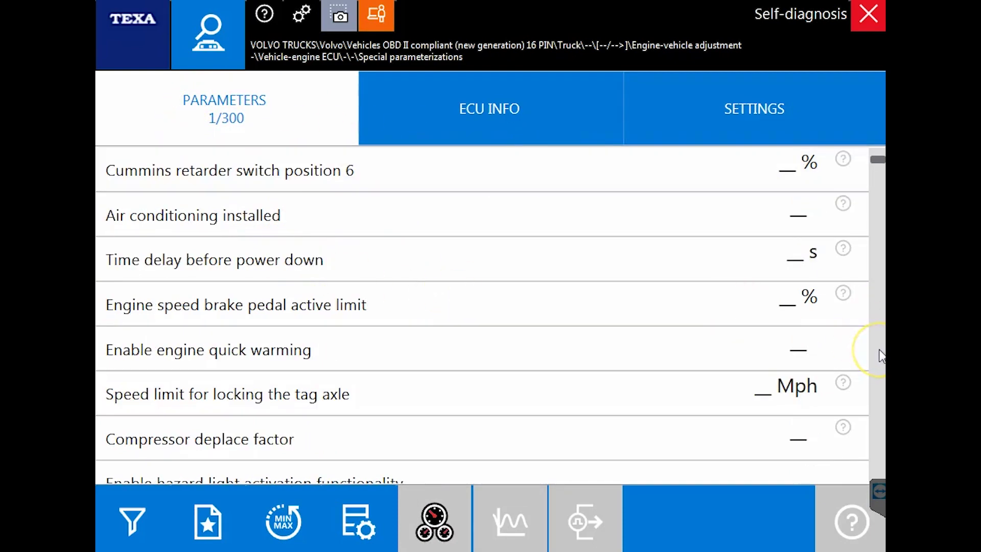
pyautogui.click(880, 354)
pyautogui.click(879, 354)
pyautogui.click(879, 354)
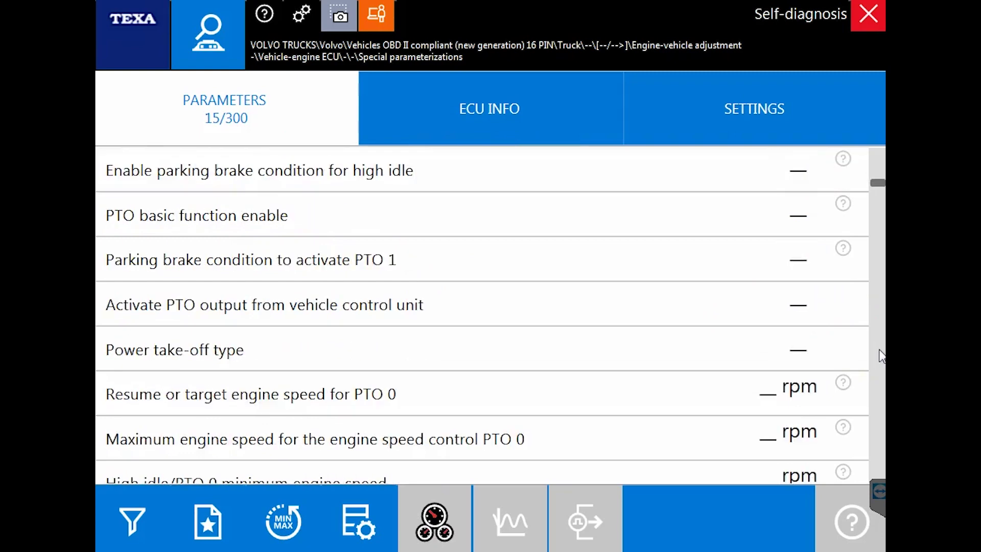
pyautogui.click(879, 354)
pyautogui.click(172, 296)
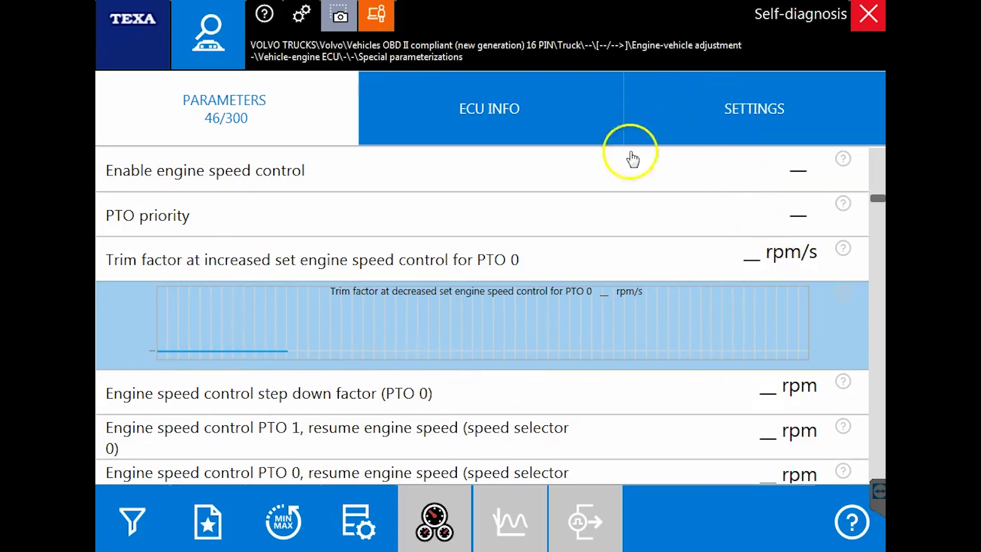
pyautogui.click(751, 127)
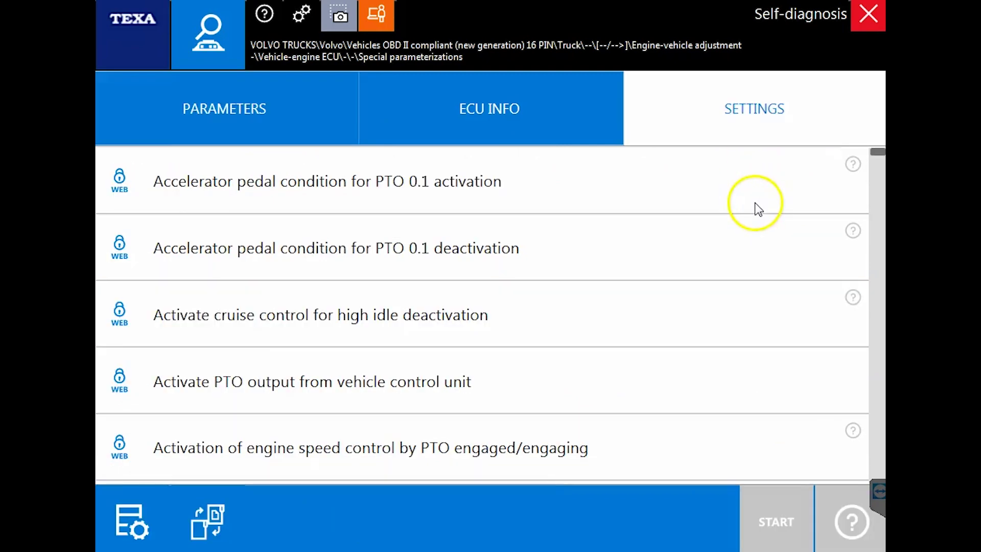
pyautogui.click(878, 452)
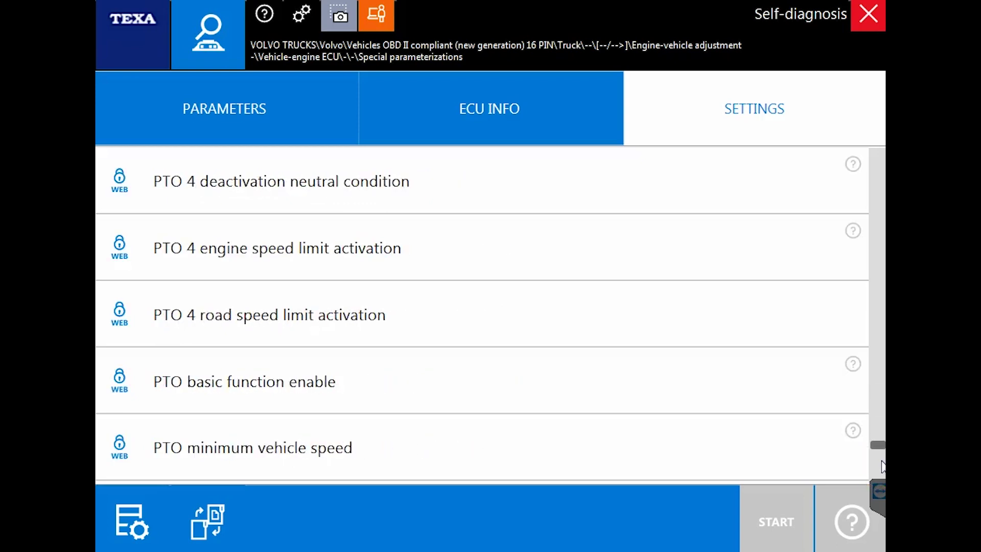
pyautogui.click(880, 488)
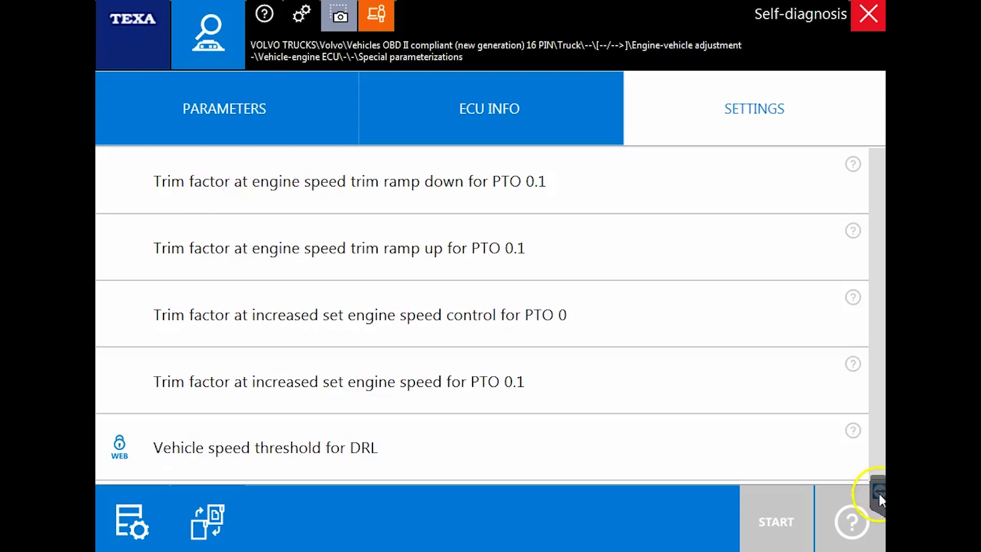
pyautogui.click(867, 15)
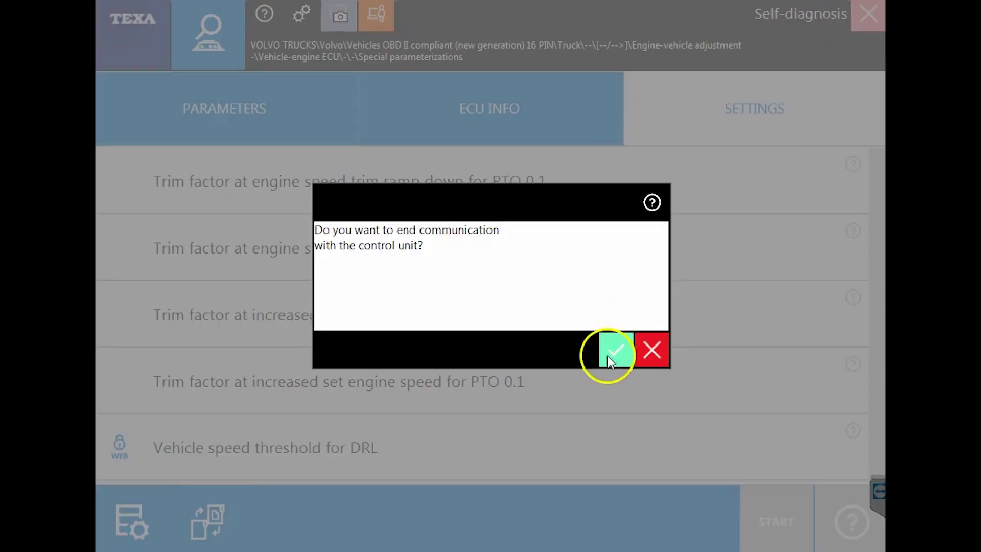
pyautogui.click(615, 350)
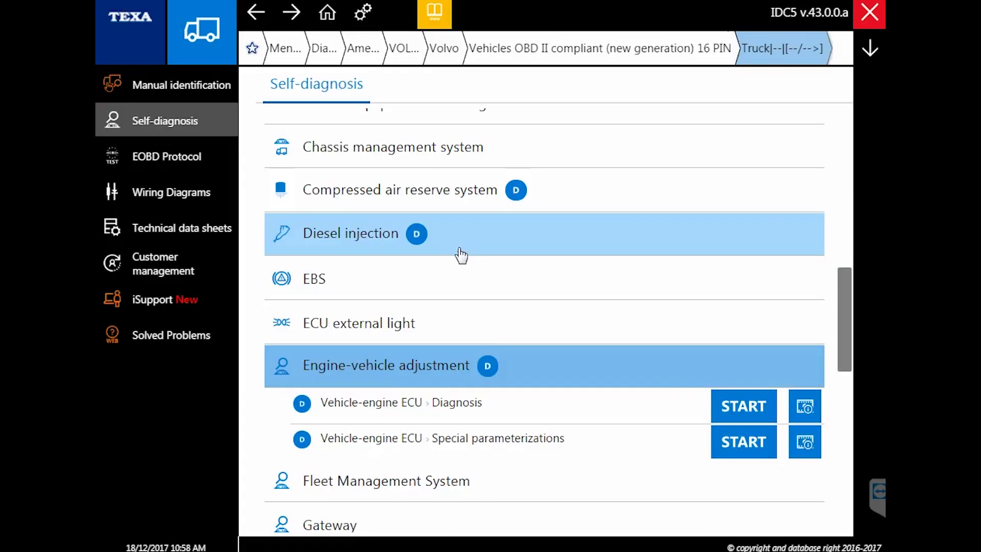
pyautogui.click(372, 325)
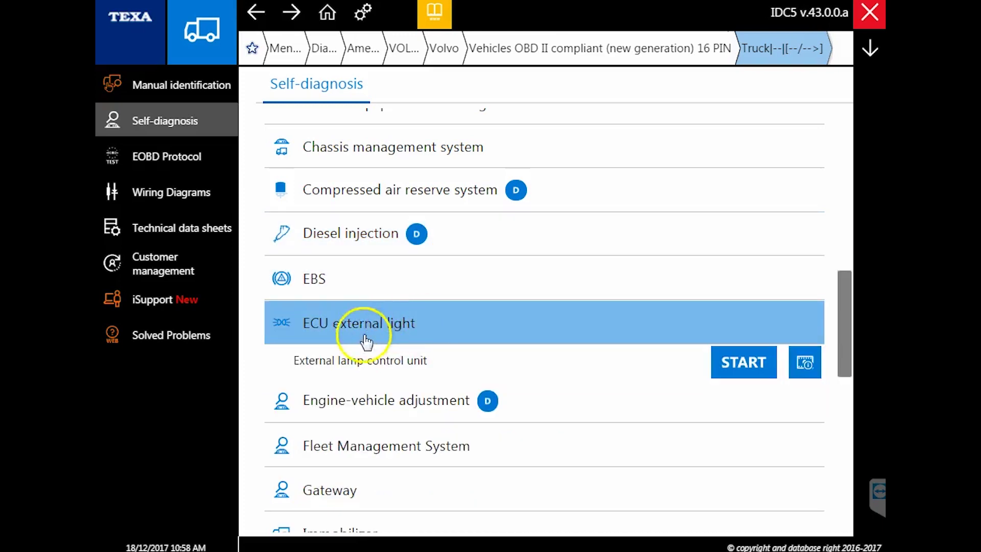
pyautogui.click(336, 282)
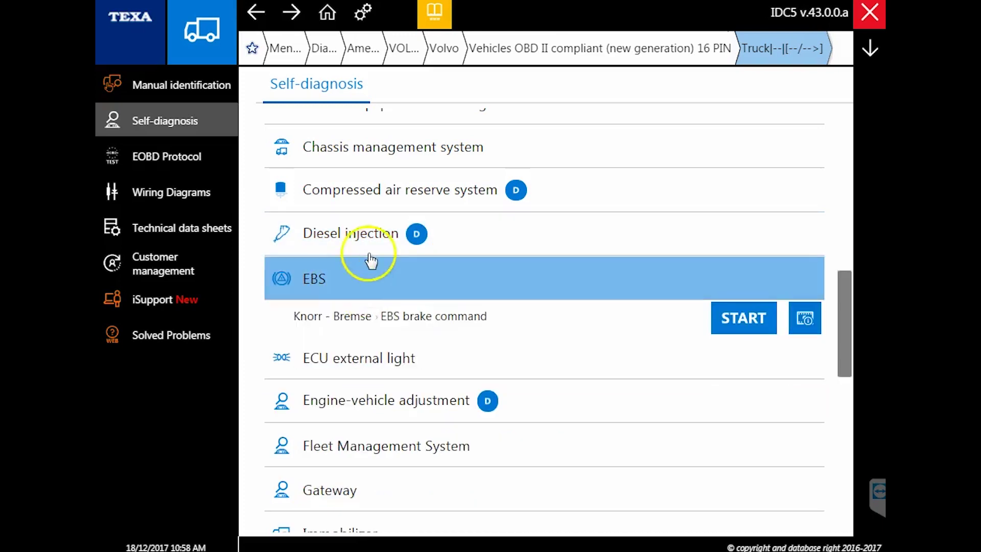
pyautogui.click(356, 245)
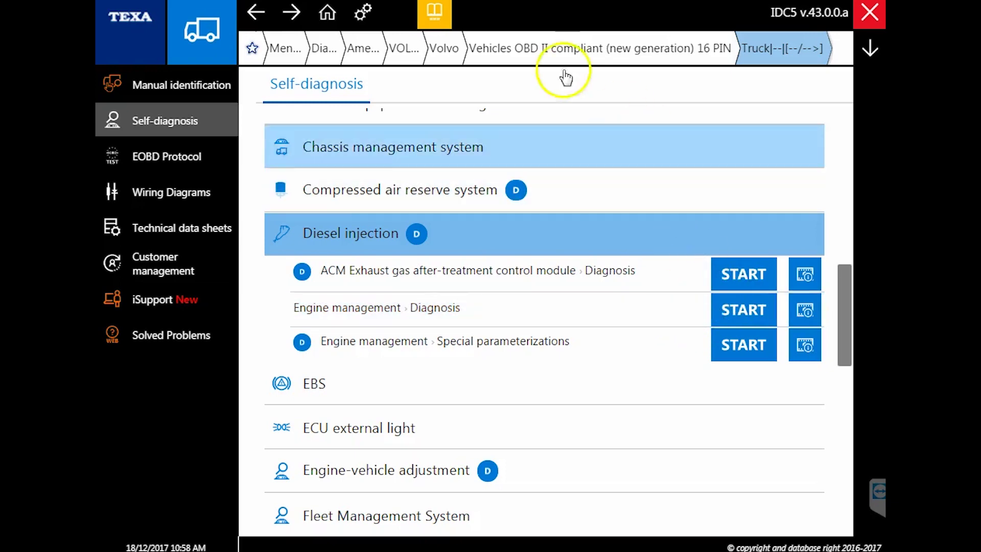
pyautogui.click(448, 49)
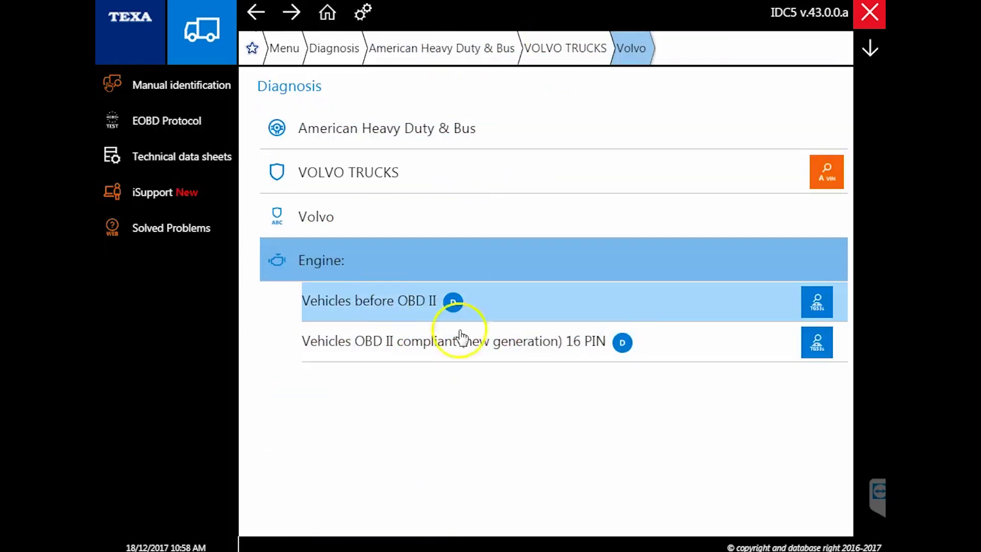
pyautogui.click(452, 312)
pyautogui.scroll(-5, 480, 403)
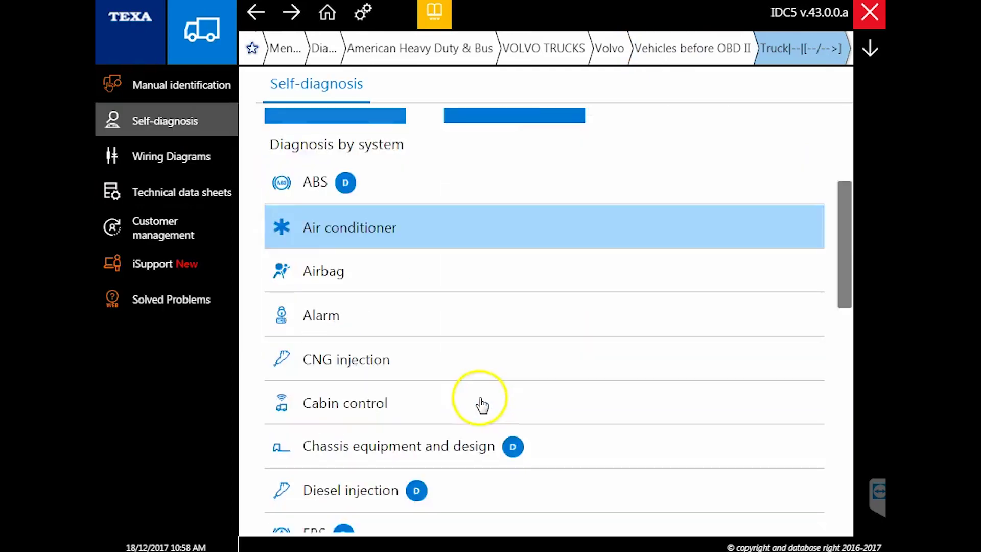
pyautogui.scroll(-2, 512, 440)
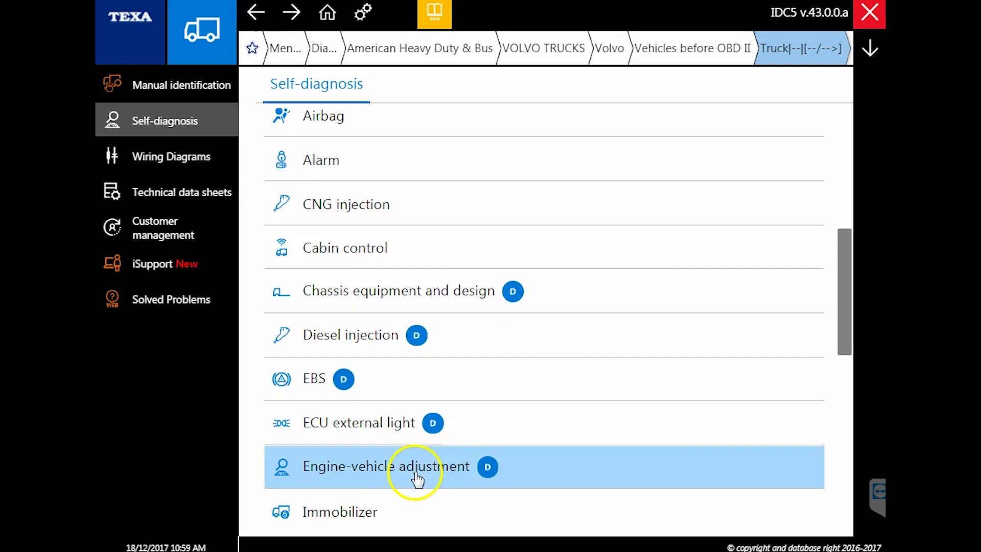
pyautogui.click(422, 478)
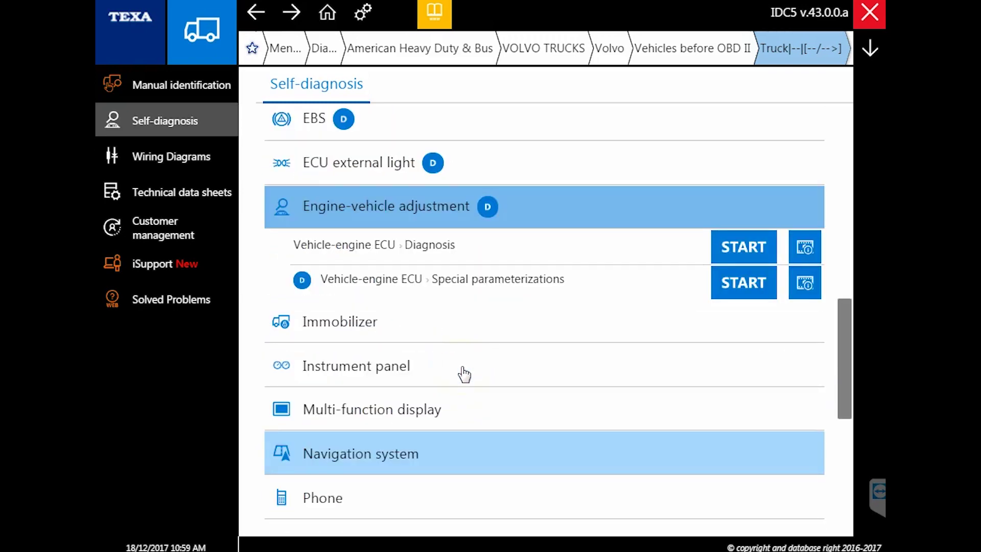
pyautogui.scroll(3, 490, 368)
pyautogui.click(501, 234)
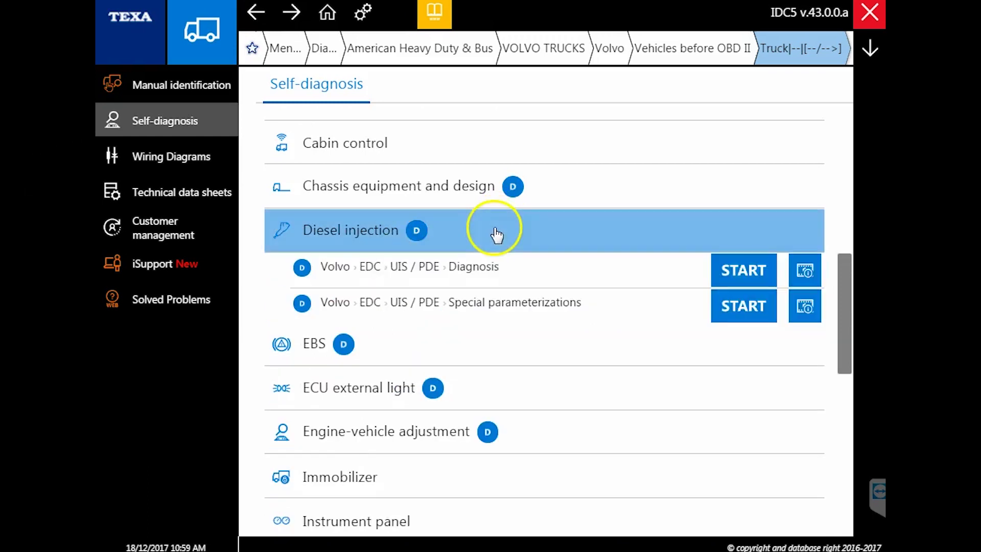
pyautogui.click(491, 309)
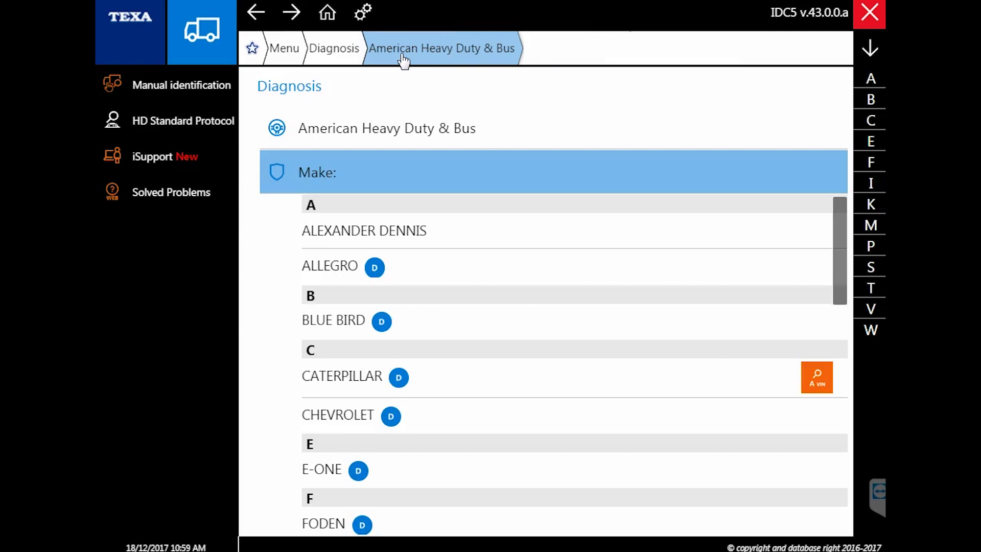
pyautogui.click(538, 376)
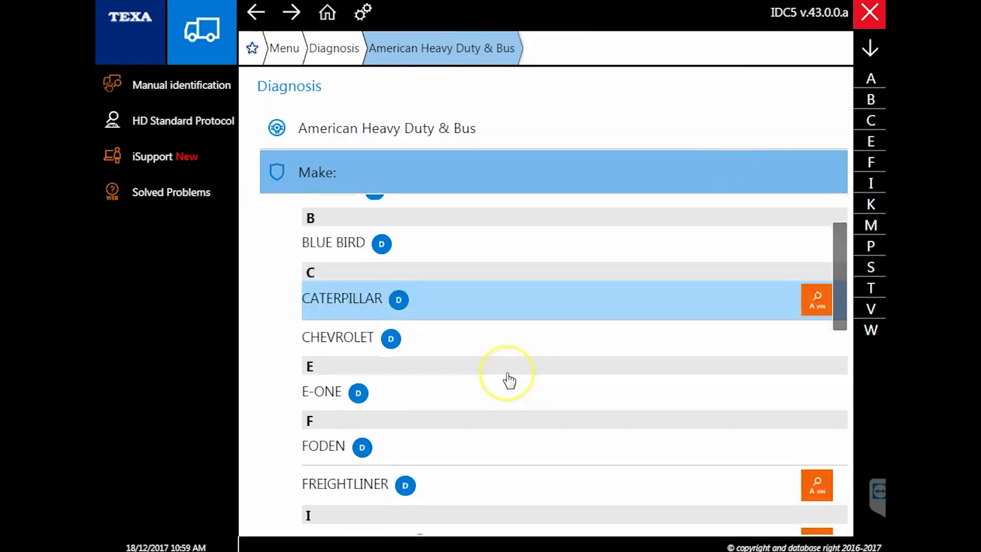
pyautogui.scroll(-6, 508, 381)
pyautogui.click(455, 372)
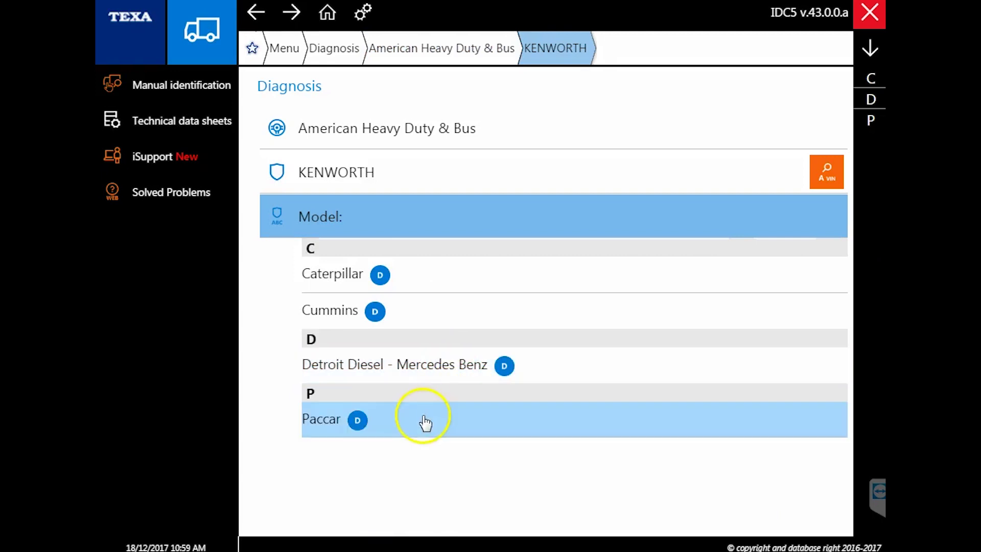
pyautogui.click(425, 423)
pyautogui.scroll(-4, 434, 401)
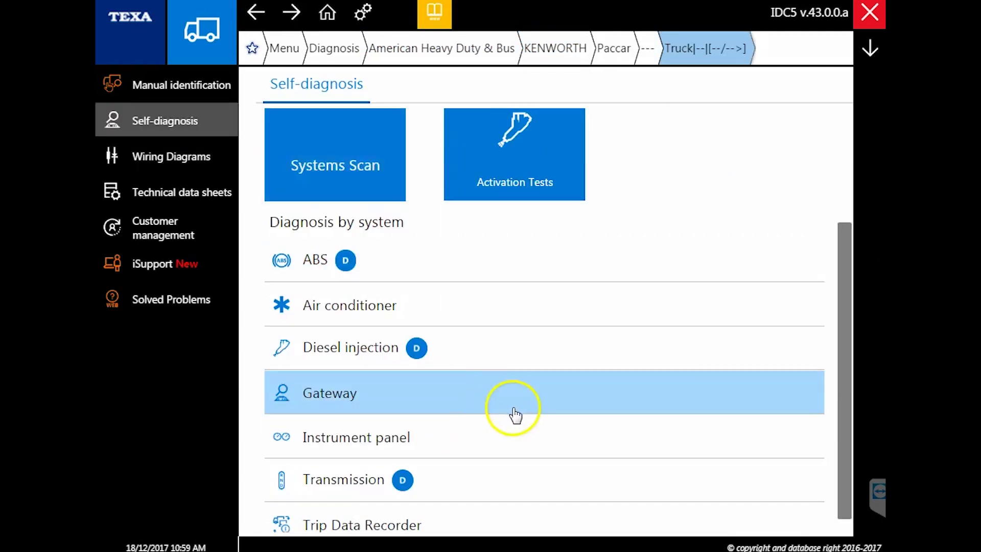
pyautogui.click(552, 397)
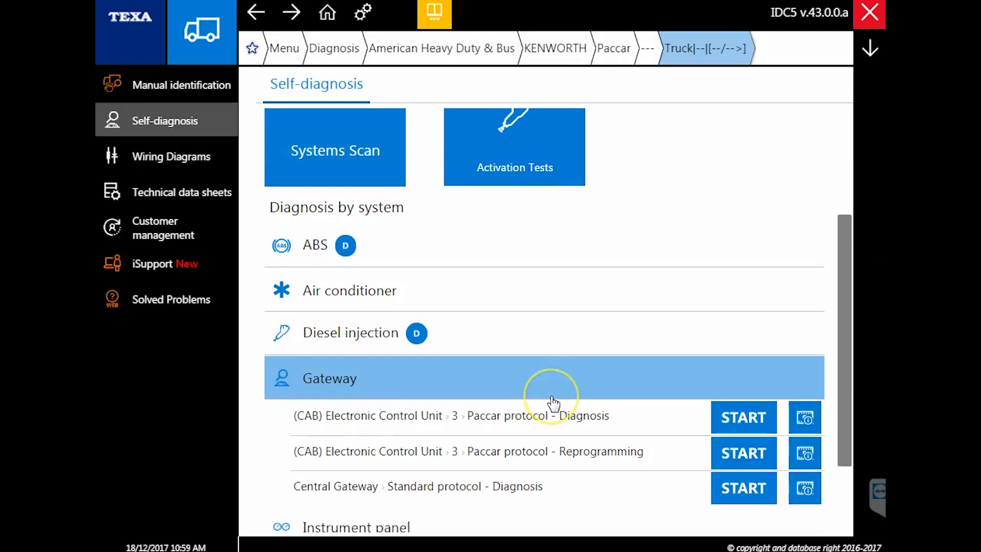
pyautogui.click(549, 359)
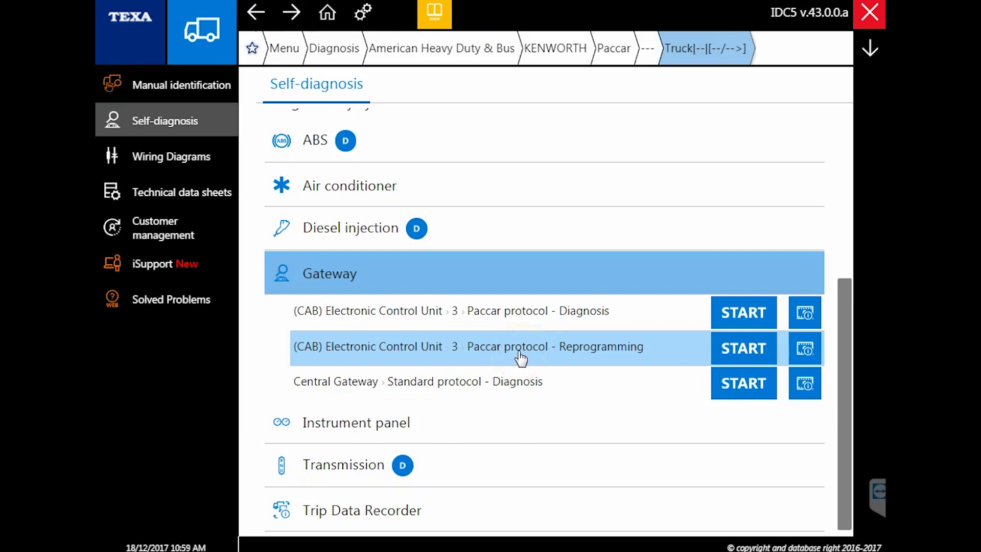
pyautogui.click(559, 360)
pyautogui.click(555, 373)
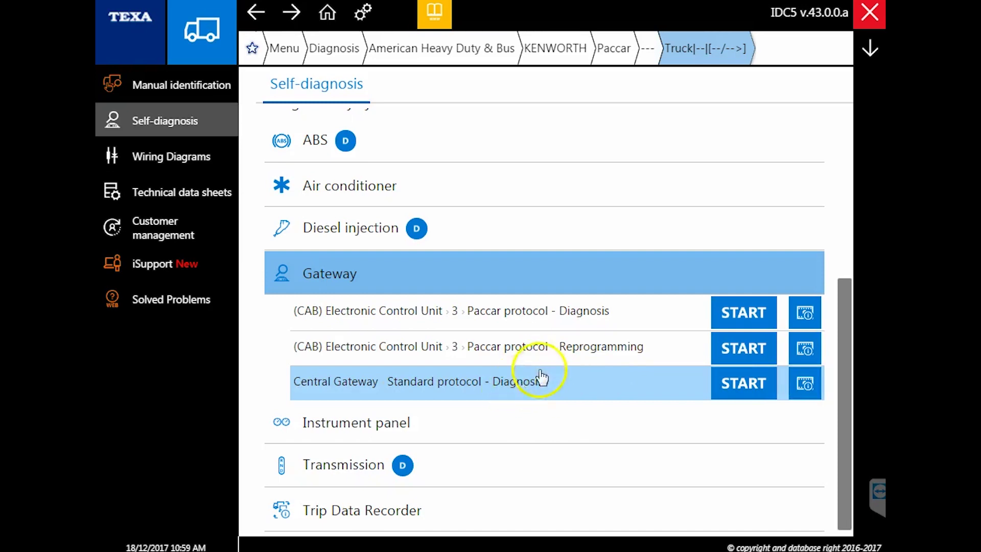
pyautogui.click(476, 350)
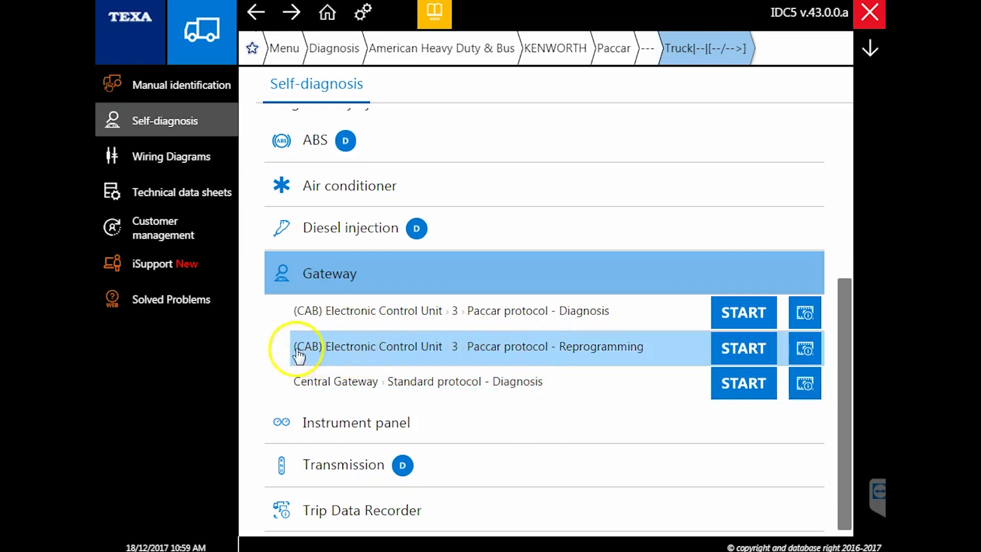
pyautogui.click(562, 375)
pyautogui.click(394, 360)
pyautogui.click(517, 353)
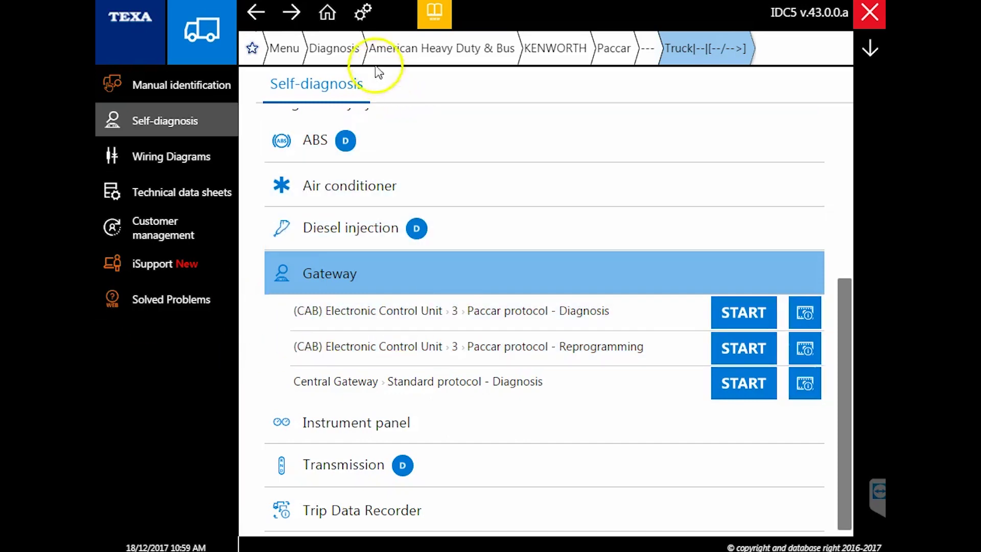
pyautogui.click(414, 54)
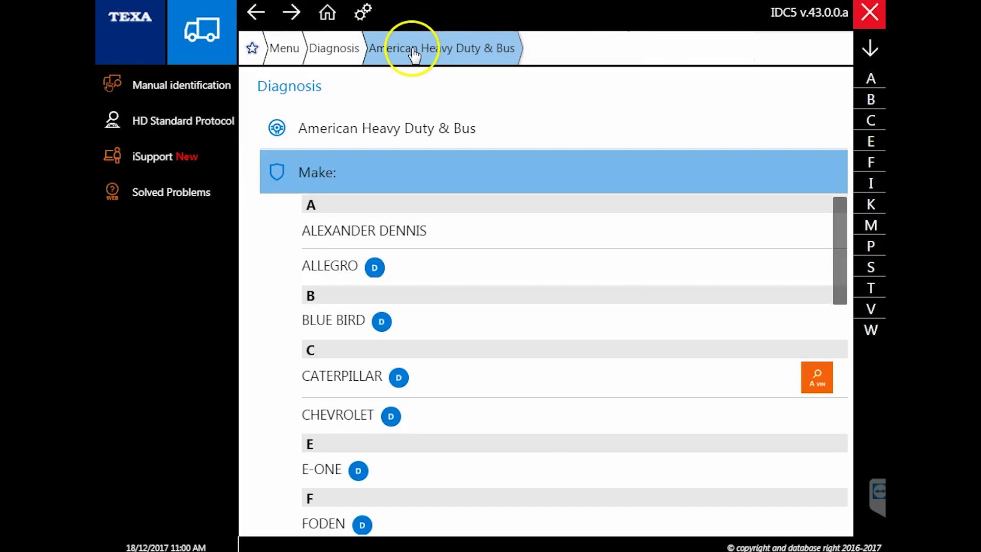
pyautogui.click(484, 381)
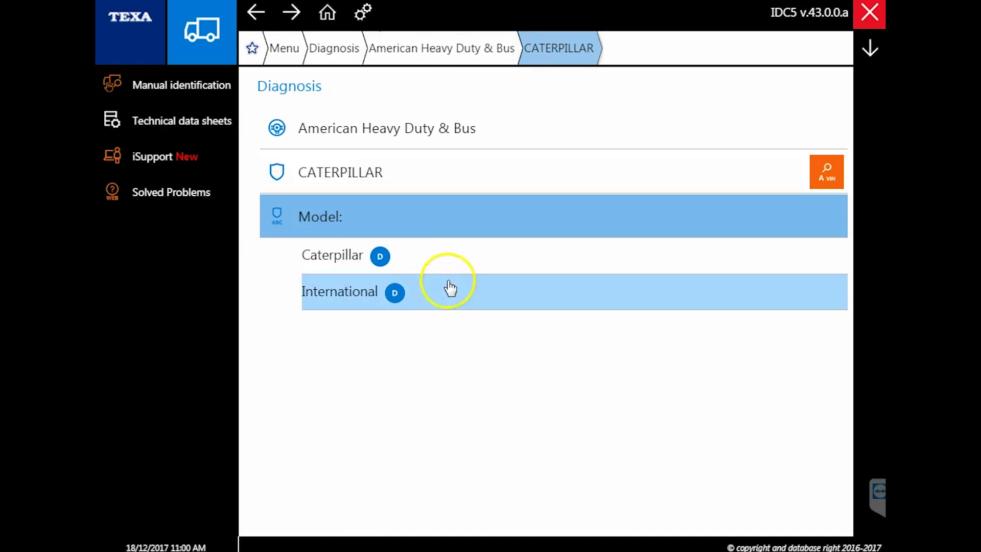
pyautogui.click(448, 266)
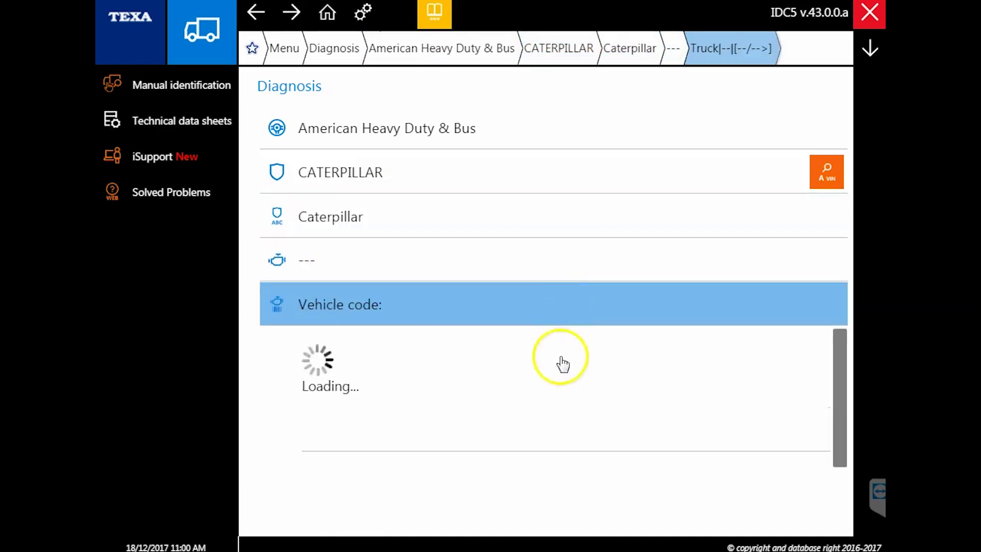
pyautogui.click(514, 462)
pyautogui.scroll(-3, 593, 462)
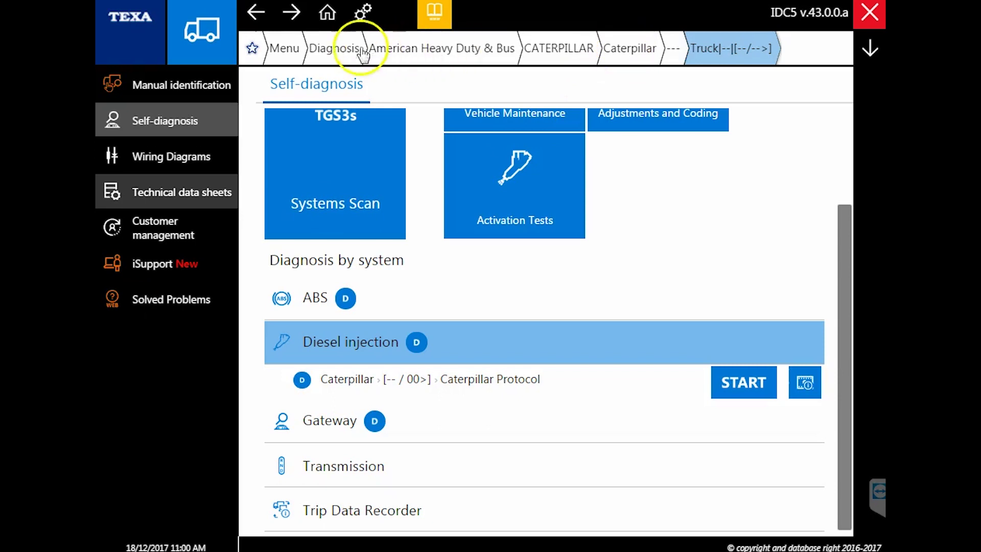
pyautogui.click(336, 51)
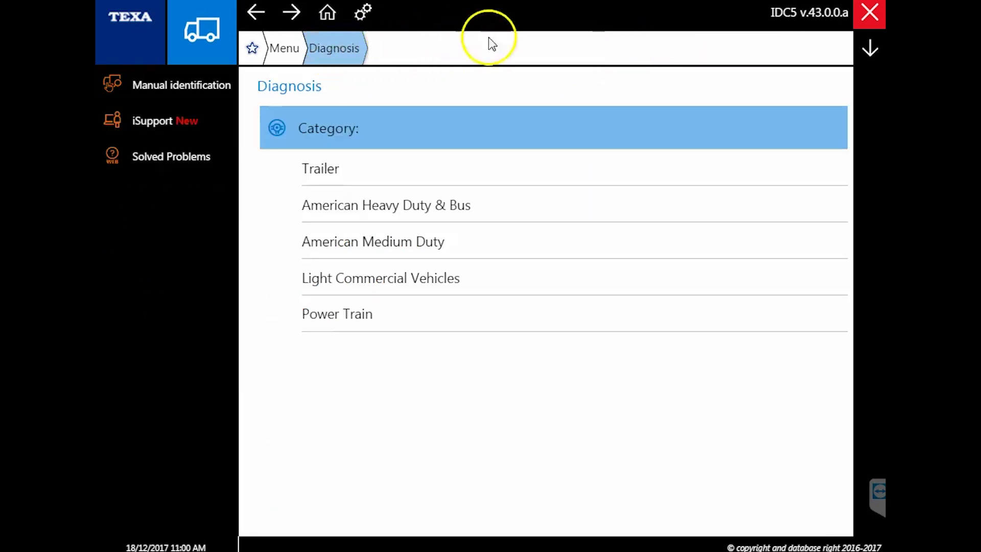
pyautogui.click(337, 248)
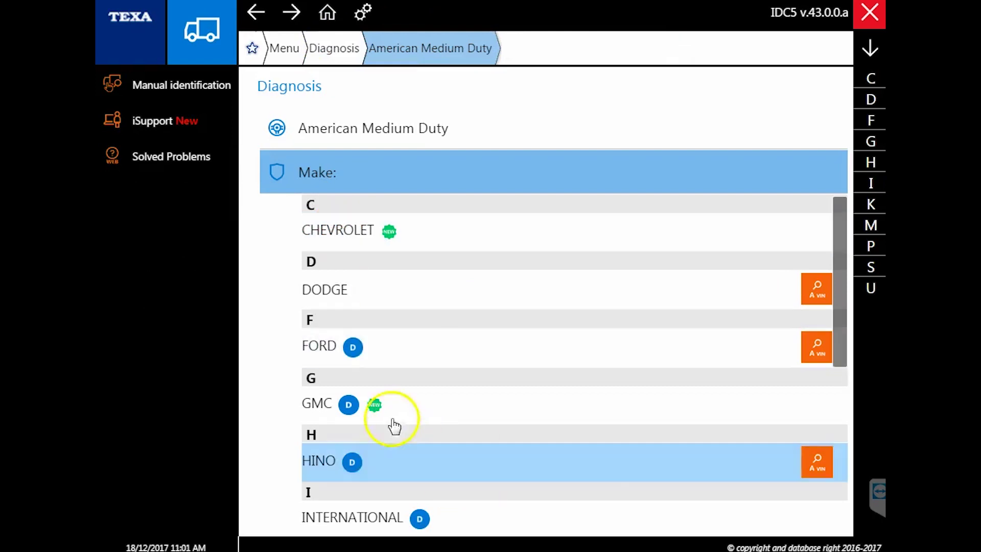
pyautogui.scroll(-5, 400, 423)
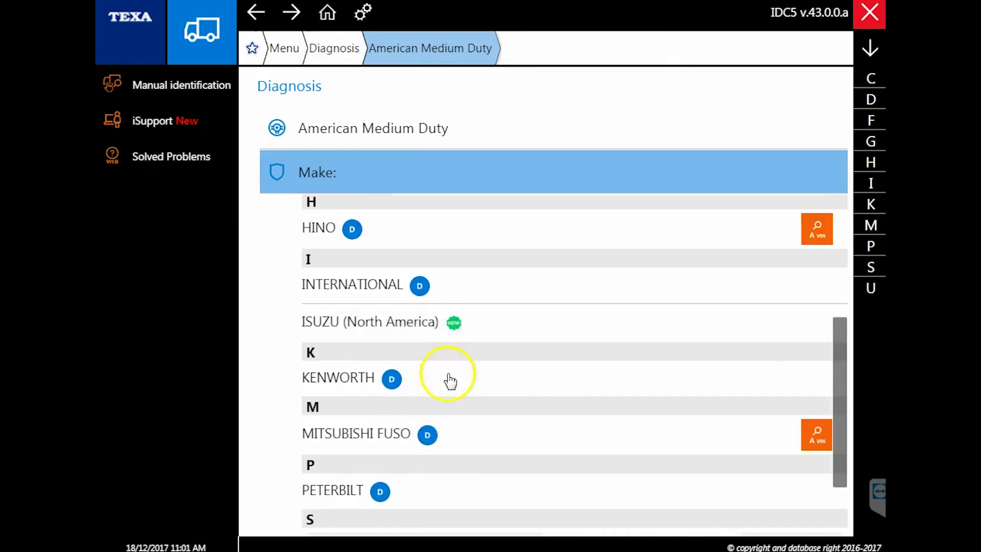
pyautogui.scroll(-2, 449, 388)
pyautogui.scroll(5, 450, 393)
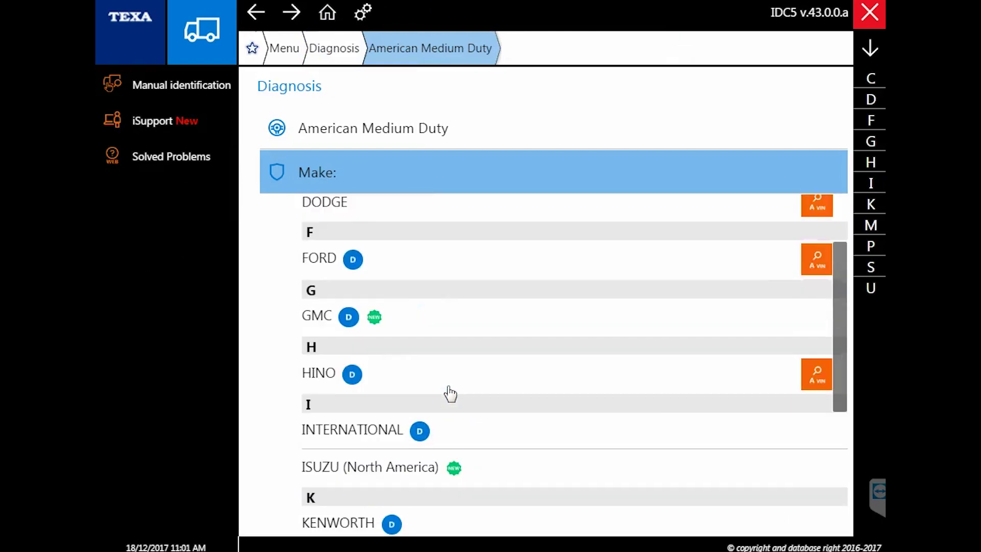
pyautogui.click(423, 313)
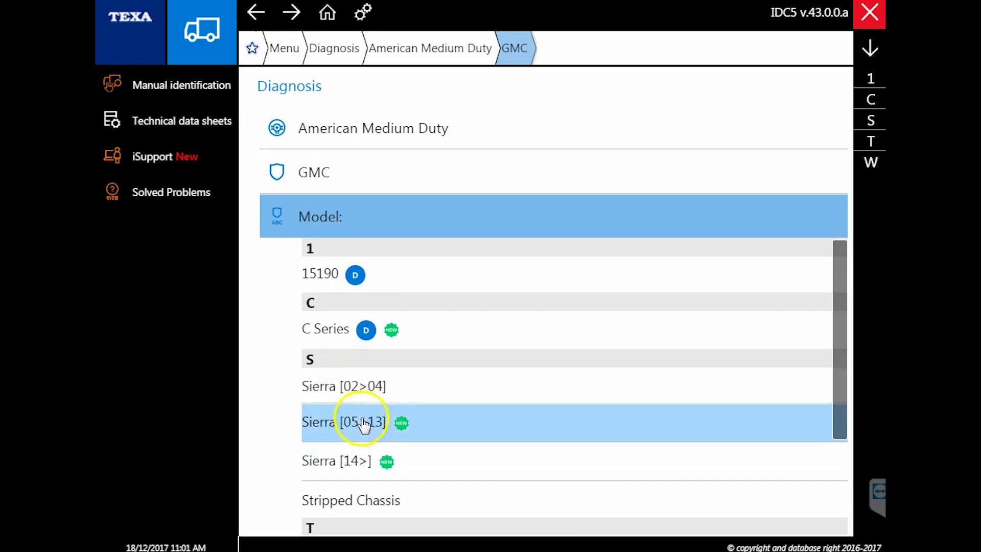
pyautogui.click(439, 421)
pyautogui.scroll(-2, 432, 422)
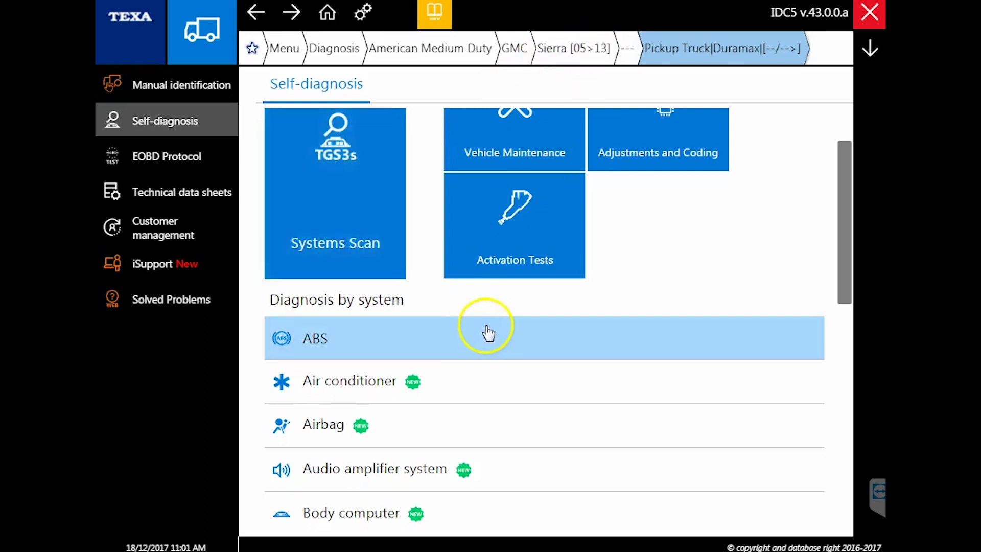
pyautogui.scroll(-2, 431, 381)
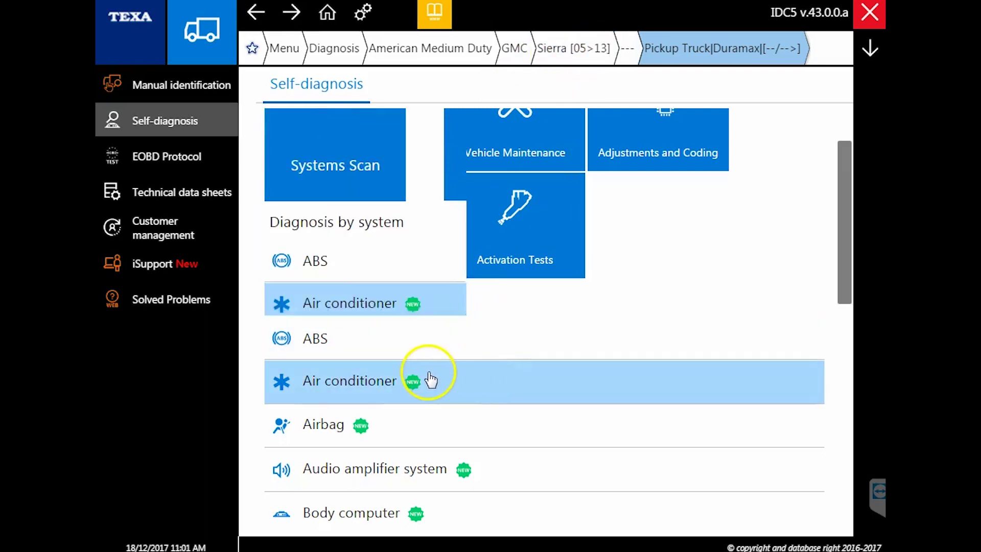
pyautogui.scroll(-4, 397, 438)
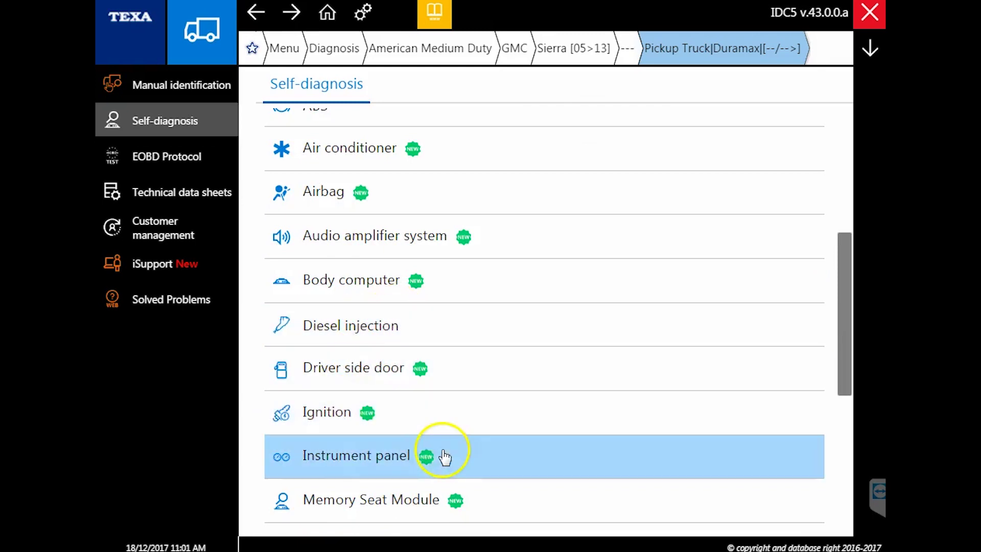
pyautogui.scroll(-4, 443, 457)
pyautogui.scroll(-2, 416, 394)
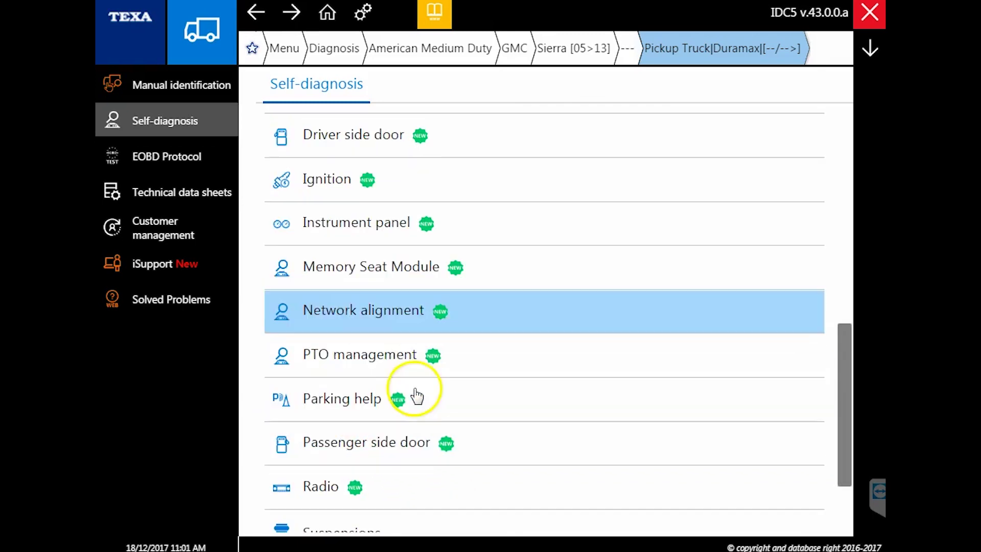
pyautogui.scroll(-3, 393, 391)
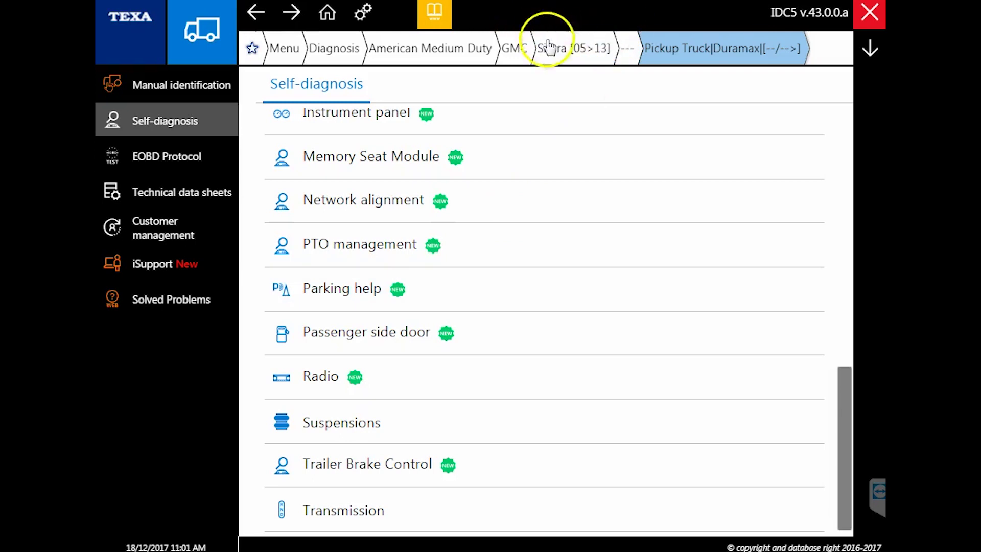
pyautogui.click(509, 48)
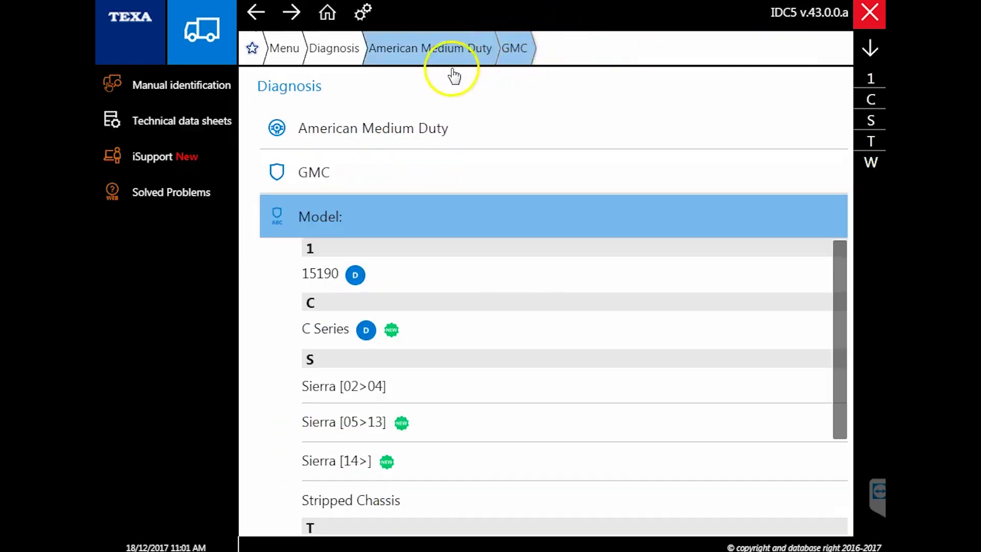
# Choose the GMC C Series model with the 7.8 Diesel engine.
pyautogui.click(408, 333)
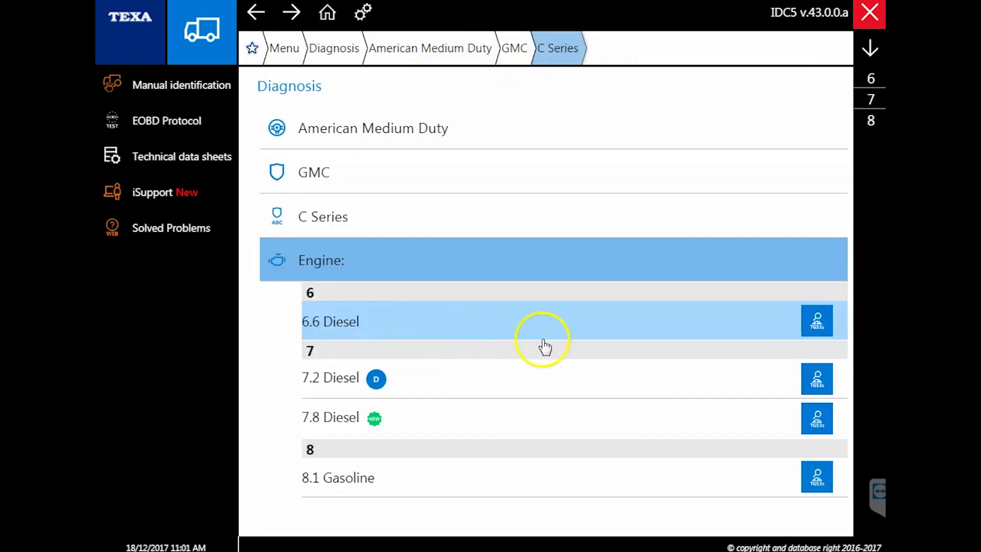
pyautogui.click(347, 423)
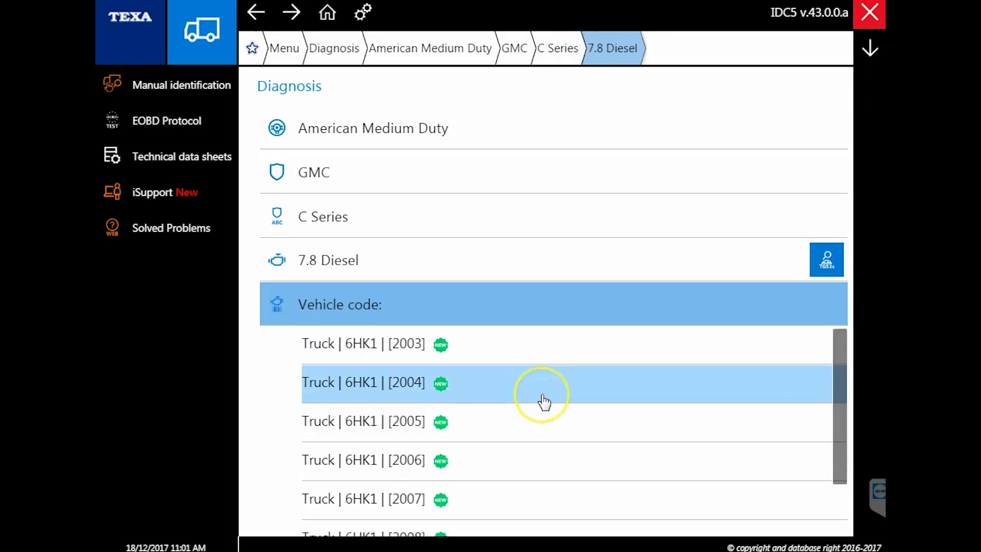
pyautogui.scroll(-2, 544, 401)
pyautogui.scroll(2, 543, 401)
# Browse the Truck 6HK1 vehicle codes for 2003, 2004 and 2005.
pyautogui.click(379, 358)
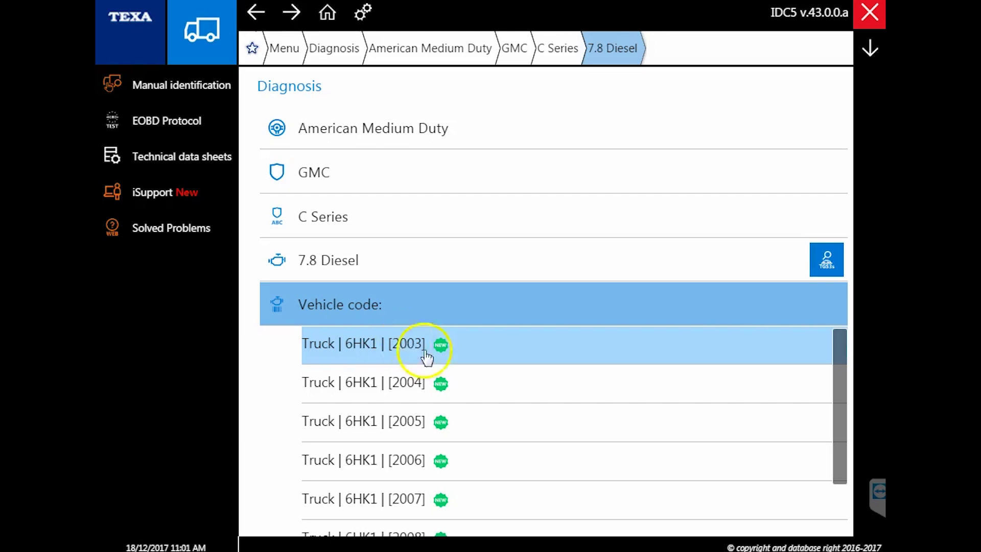
pyautogui.click(417, 376)
pyautogui.click(394, 355)
pyautogui.click(408, 384)
pyautogui.click(422, 418)
pyautogui.click(403, 344)
pyautogui.click(604, 410)
pyautogui.scroll(-2, 374, 511)
pyautogui.scroll(2, 412, 357)
pyautogui.scroll(-2, 388, 434)
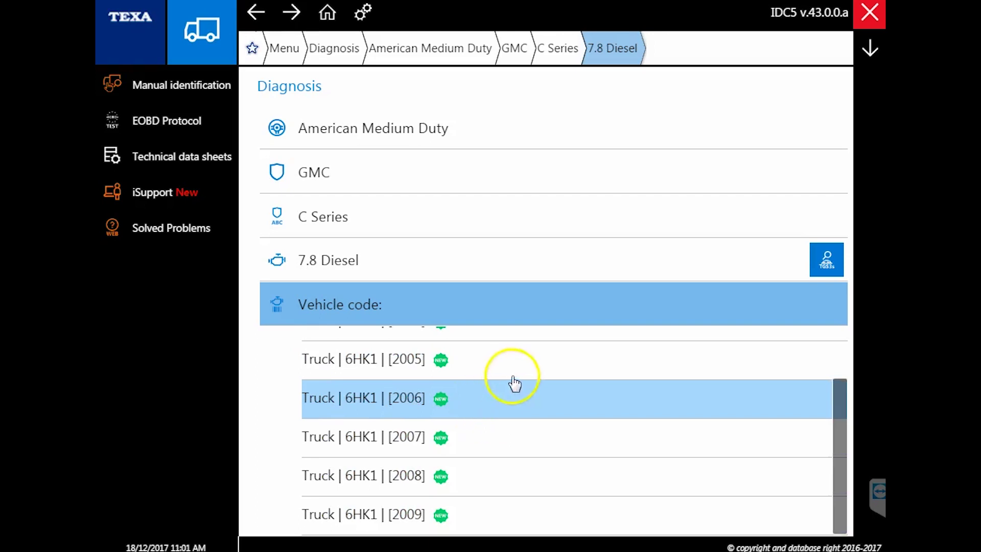
pyautogui.scroll(2, 516, 391)
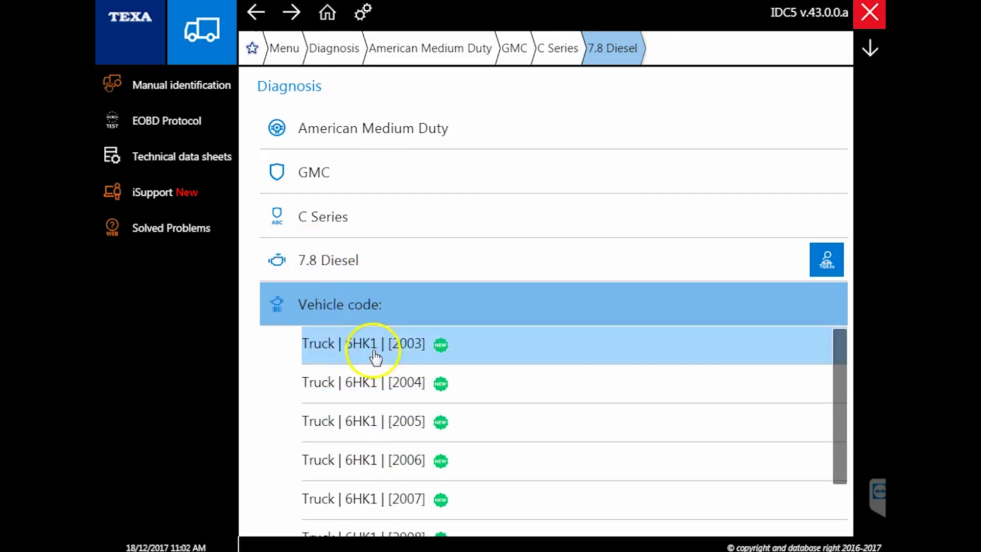
pyautogui.scroll(-2, 424, 486)
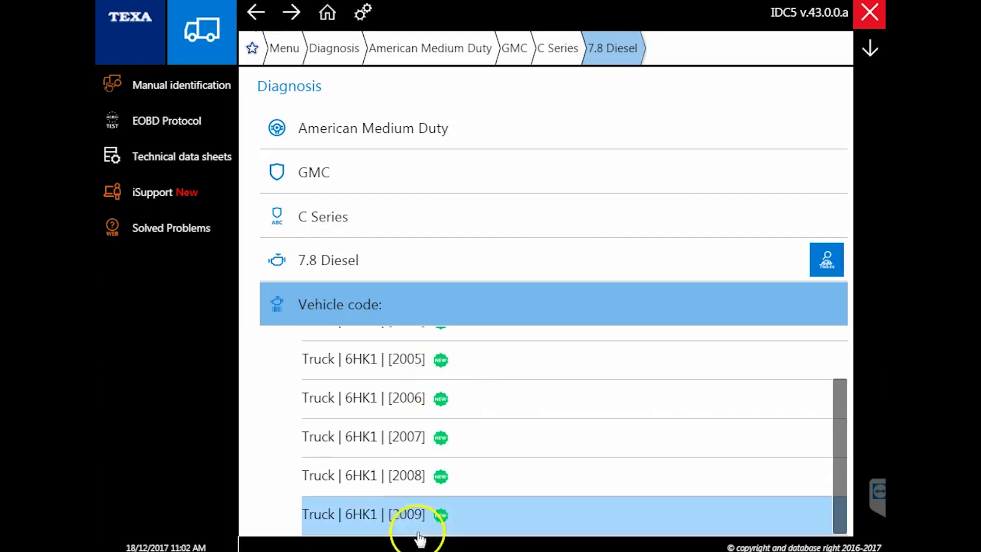
# Select Truck 6HK1 [2009] and expand Diesel injection to view its two Isuzu units.
pyautogui.click(353, 521)
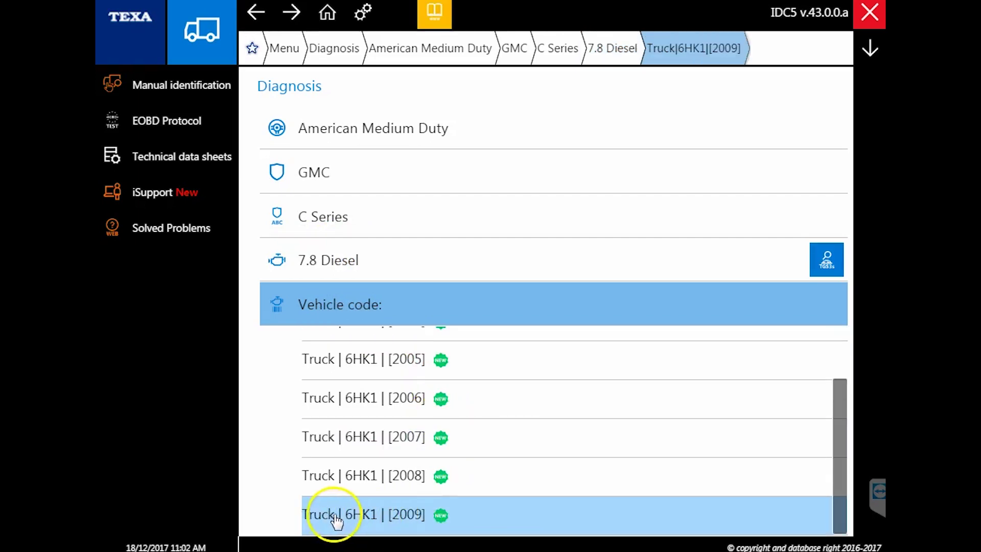
pyautogui.click(443, 463)
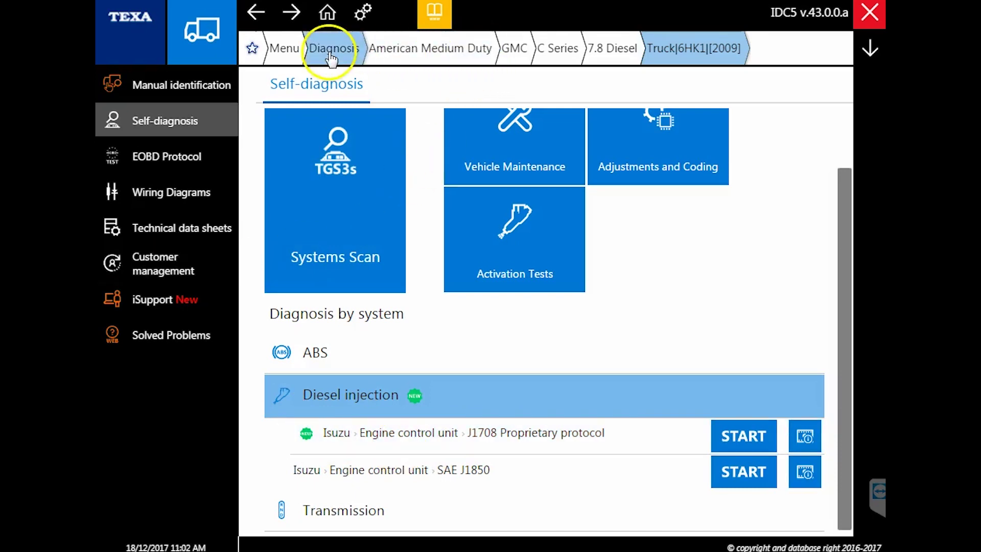
pyautogui.click(349, 56)
# Open the INTERNATIONAL model list under American Heavy Duty & Bus.
pyautogui.click(389, 212)
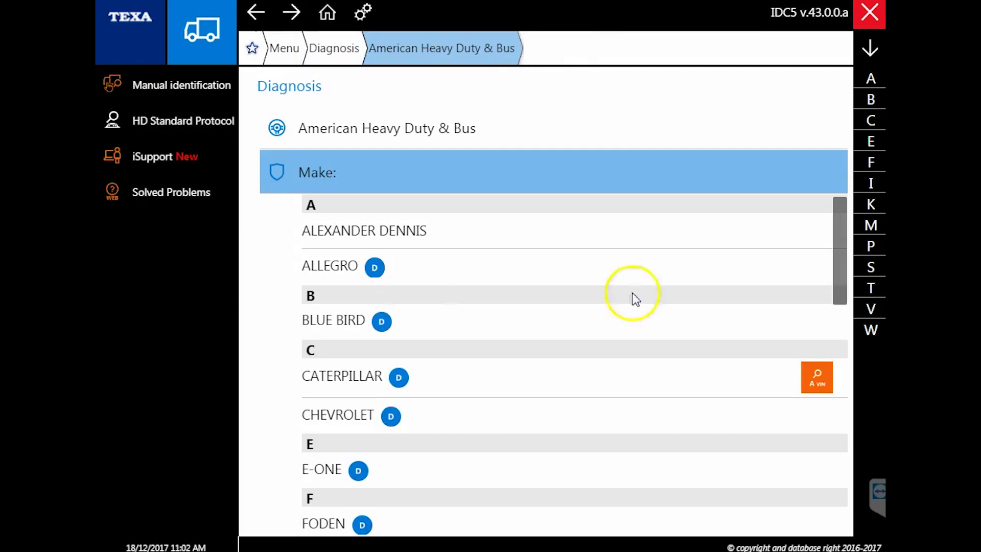
pyautogui.click(870, 184)
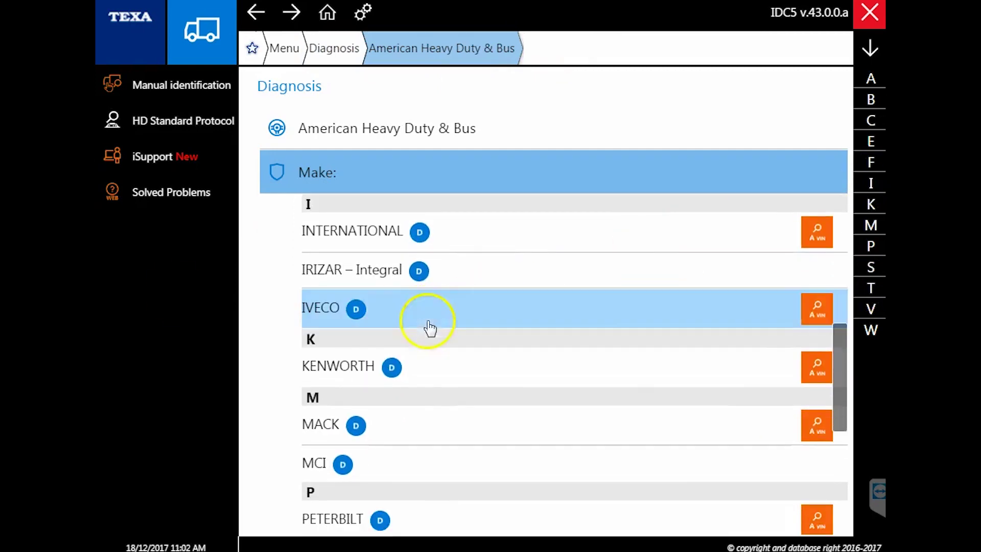
pyautogui.click(467, 237)
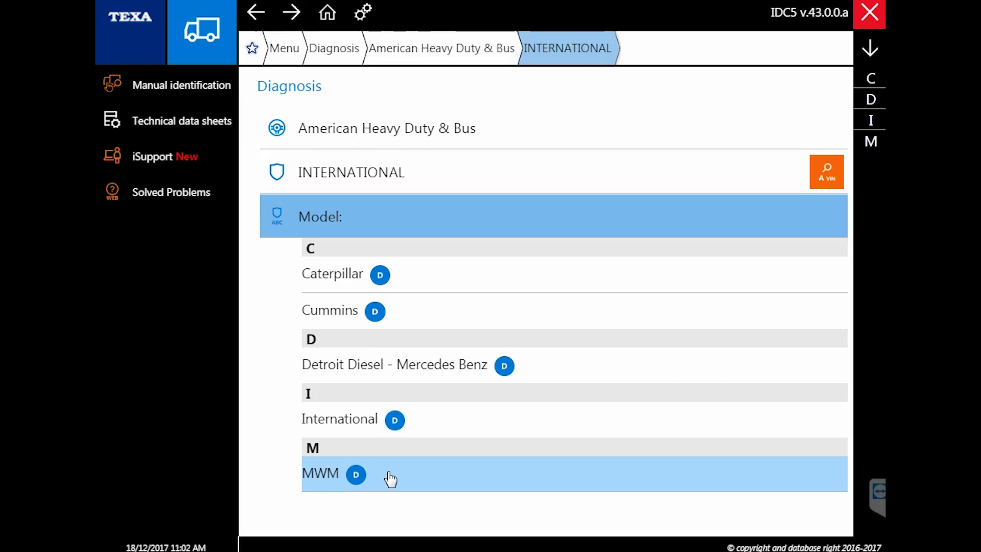
# Select MWM and expand Diesel injection to view its EPA 10 / 13 entries.
pyautogui.click(503, 445)
pyautogui.scroll(-4, 556, 411)
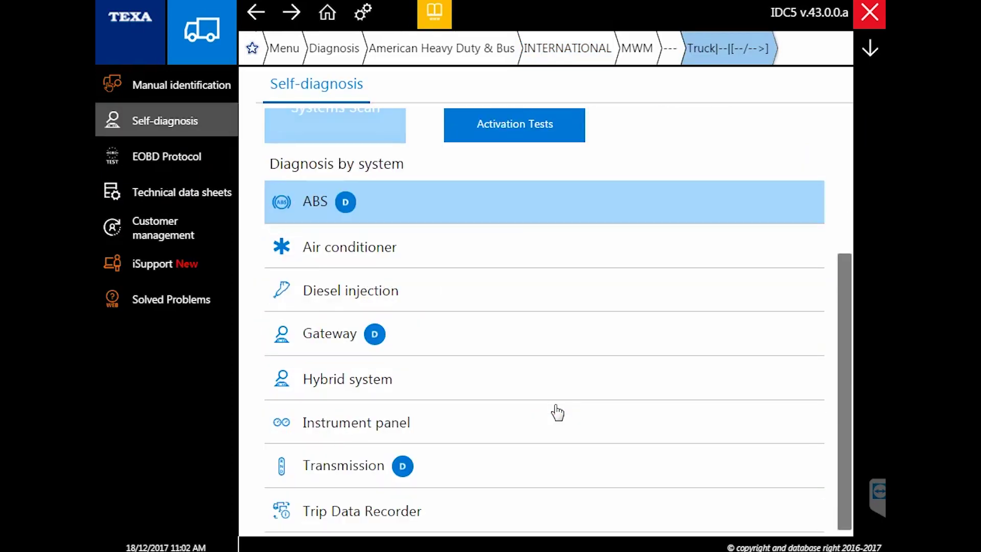
pyautogui.moveTo(557, 411); pyautogui.dragTo(492, 346)
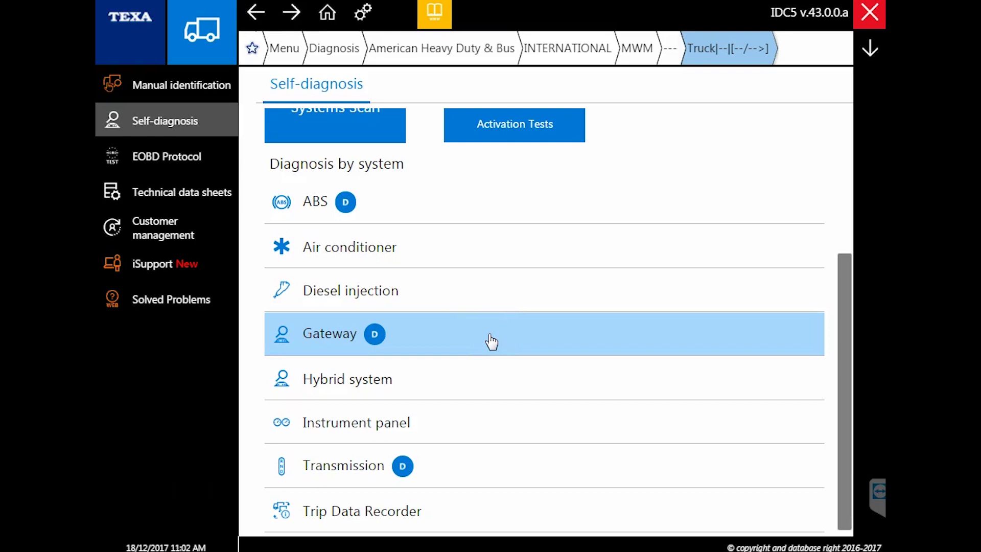
pyautogui.moveTo(491, 342); pyautogui.dragTo(490, 295)
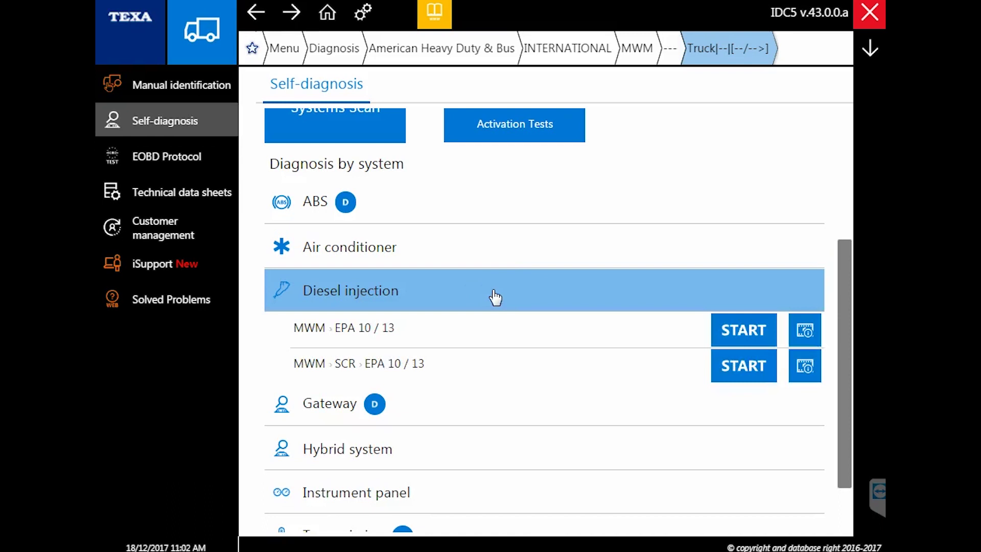
pyautogui.moveTo(318, 344); pyautogui.dragTo(388, 339)
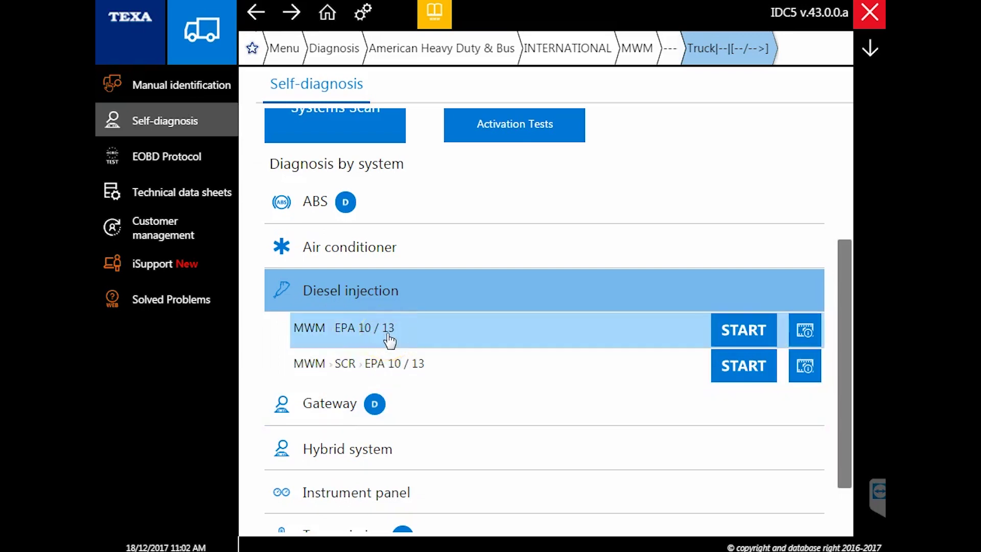
pyautogui.scroll(5, 396, 339)
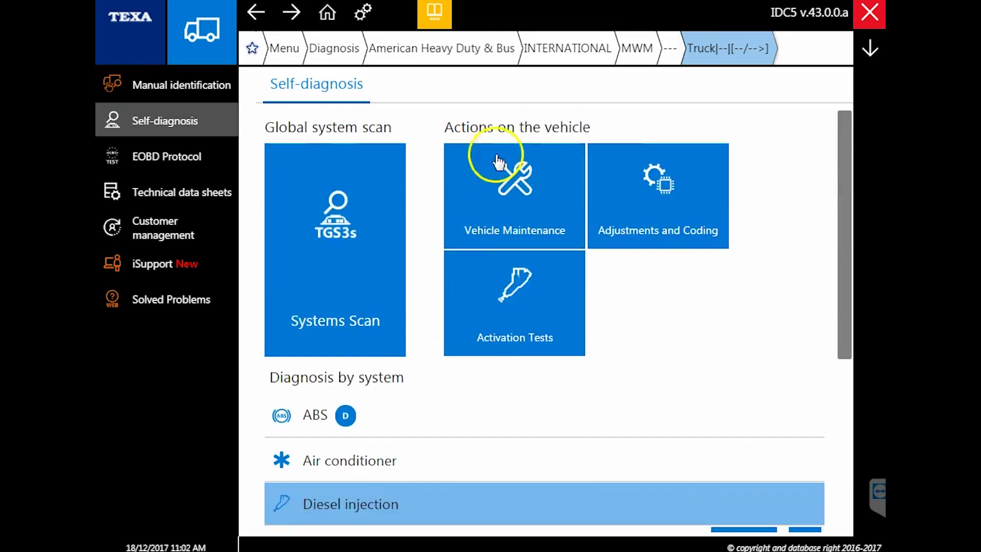
pyautogui.click(565, 51)
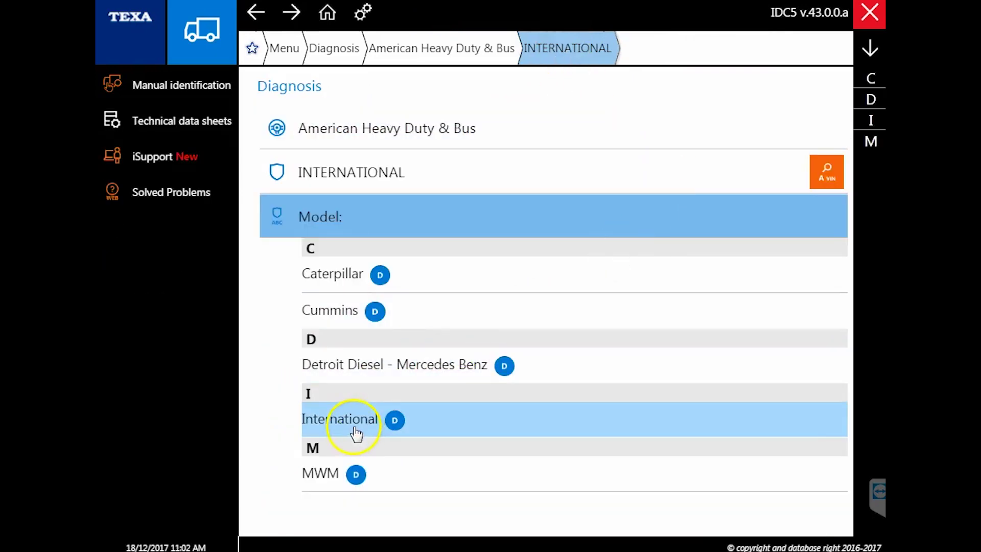
# Select the International model and expand Diesel injection to reveal the Navistar-MaxxForce unit.
pyautogui.click(356, 427)
pyautogui.scroll(-5, 453, 405)
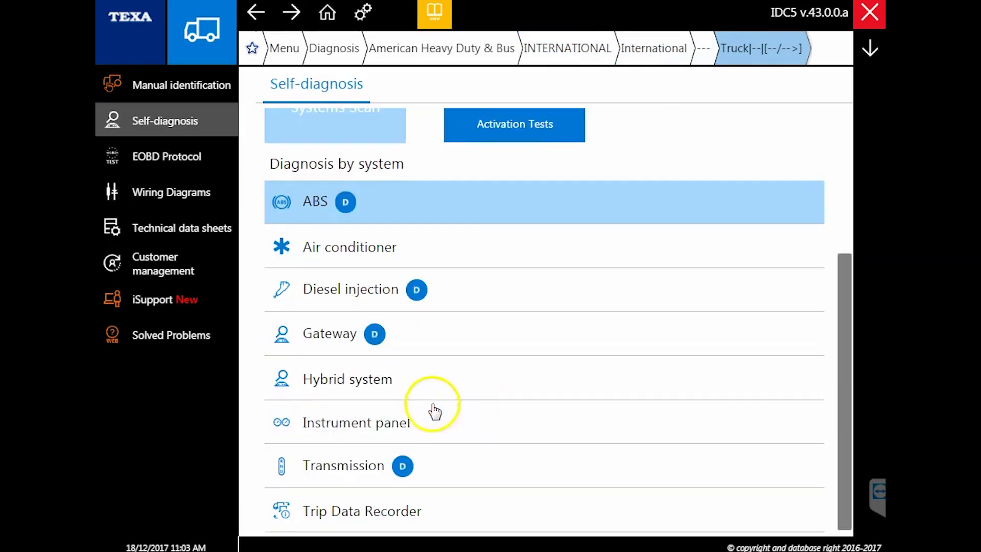
pyautogui.click(347, 297)
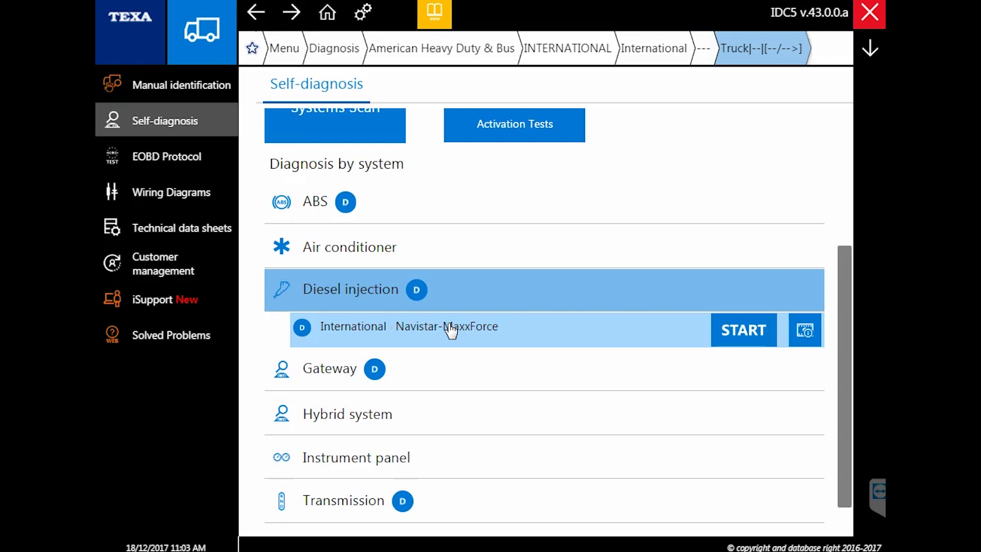
pyautogui.click(169, 228)
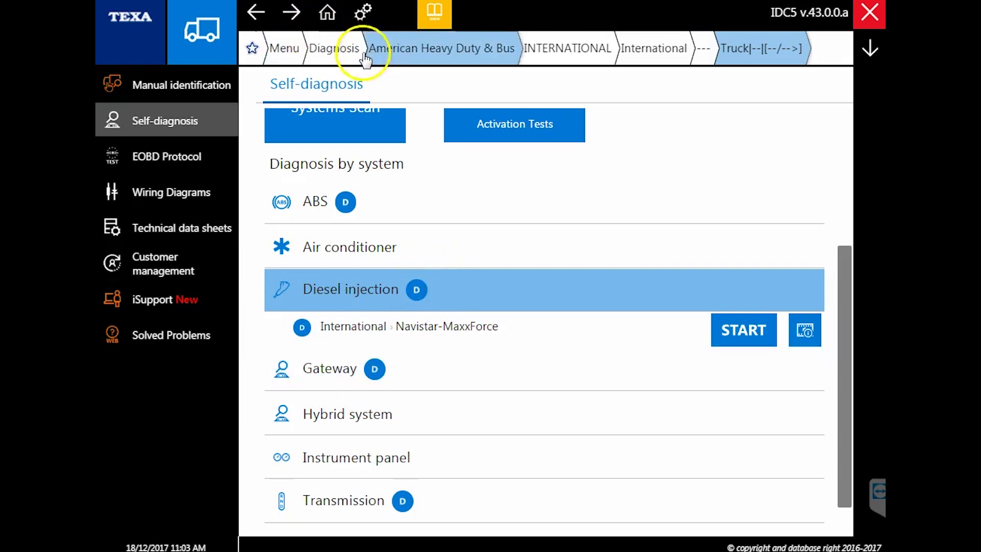
pyautogui.click(404, 48)
# Under American Medium Duty, view ISUZU (North America) F Series engines 6.6 and 7.8 Diesel.
pyautogui.click(333, 48)
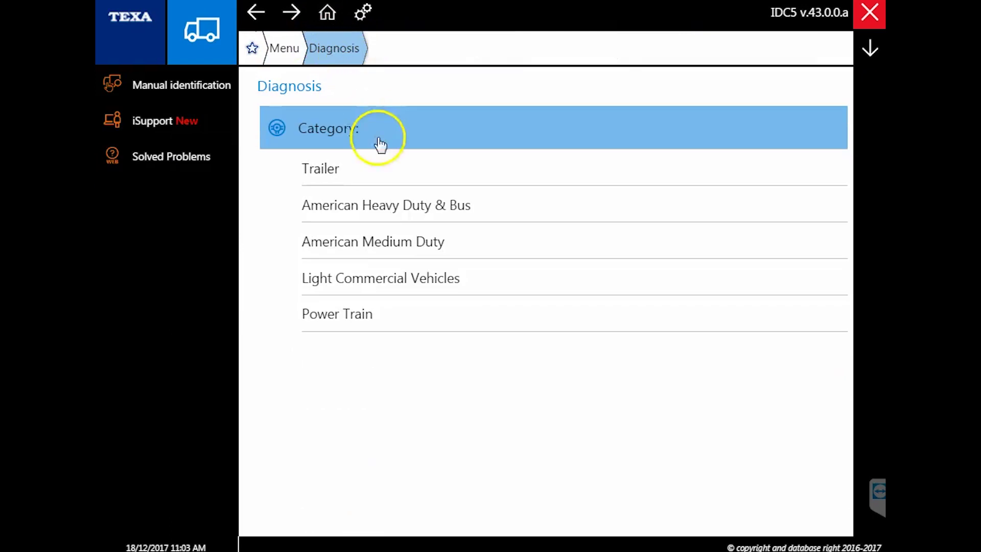
pyautogui.click(390, 261)
pyautogui.scroll(-1, 480, 402)
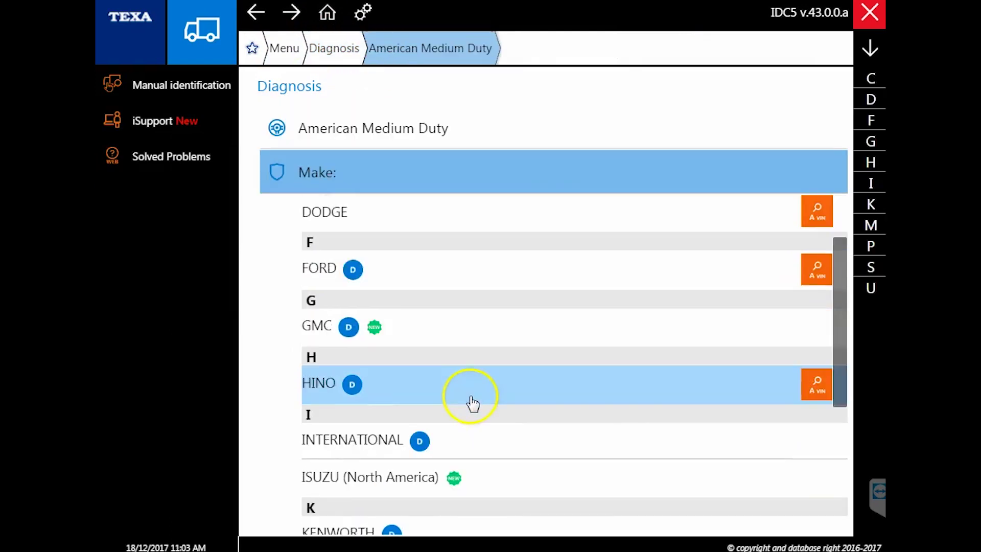
pyautogui.scroll(-1, 473, 404)
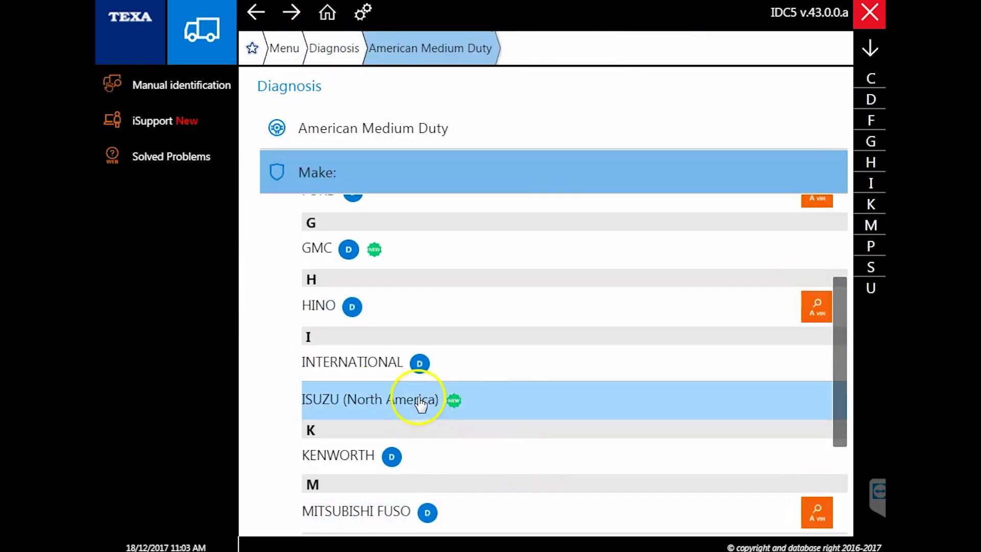
pyautogui.click(421, 402)
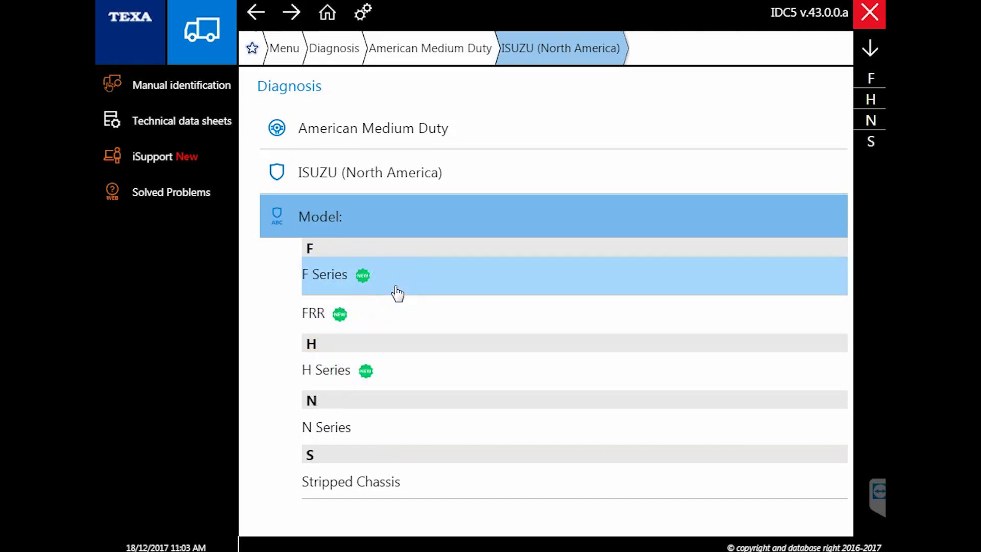
pyautogui.click(477, 302)
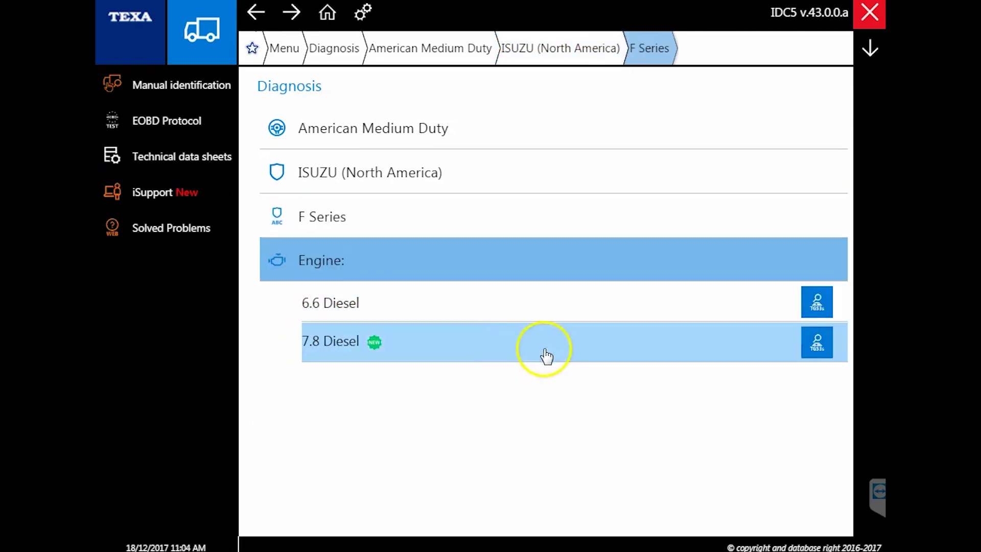
pyautogui.click(417, 52)
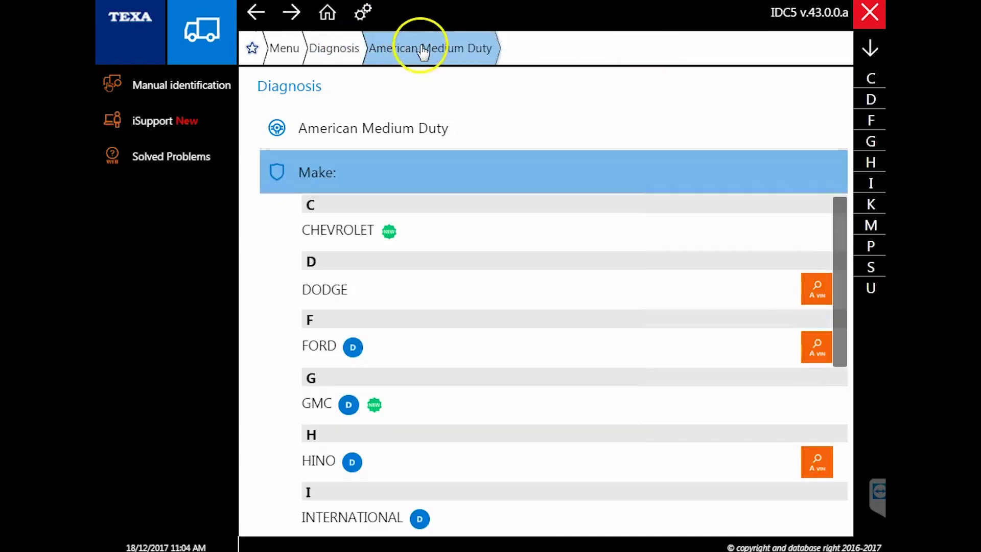
pyautogui.scroll(-2, 433, 293)
pyautogui.scroll(-5, 434, 293)
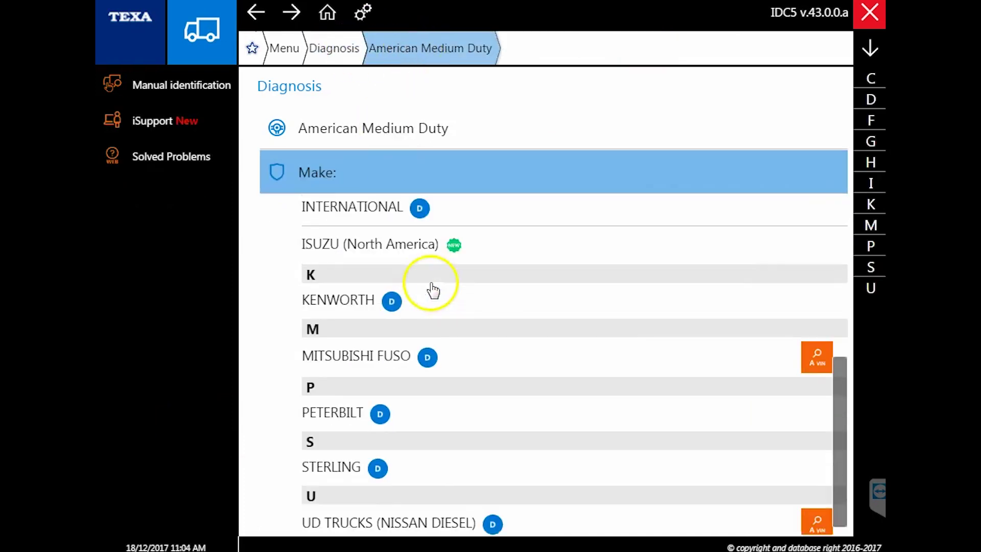
# Go to Light Commercial Vehicles > MERCEDES-BENZ > Sprinter 2500 (906), vehicle code Light duty OM 646 [--/06>].
pyautogui.click(331, 51)
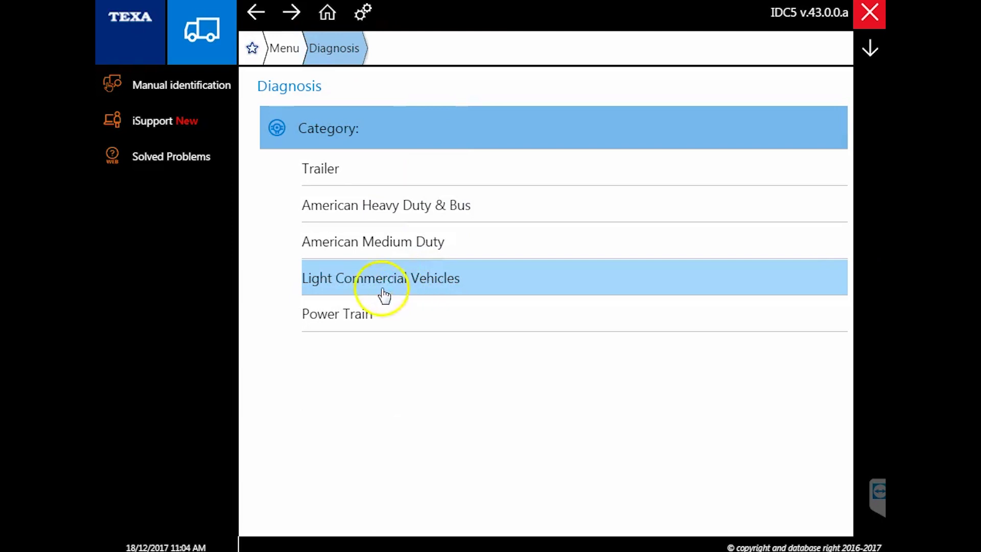
pyautogui.click(354, 282)
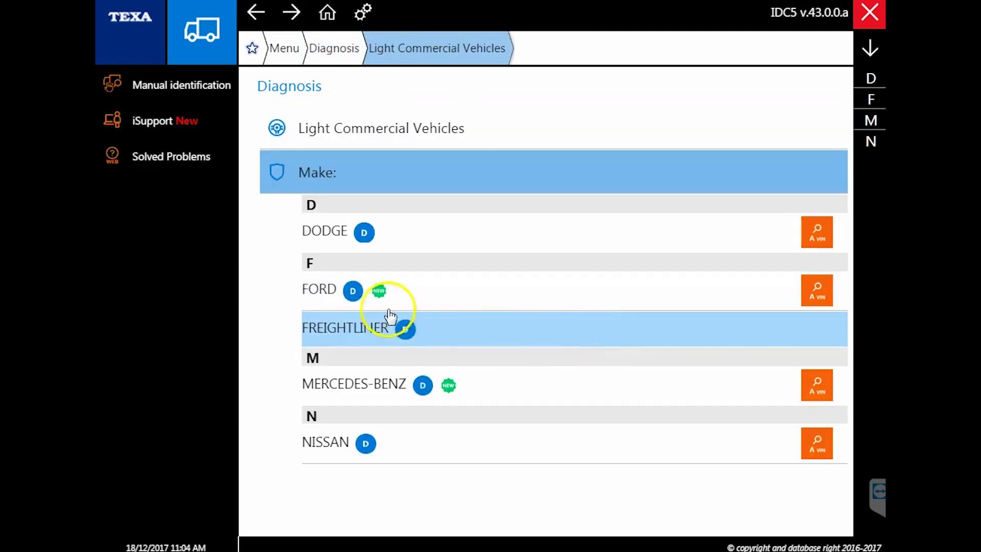
pyautogui.click(356, 390)
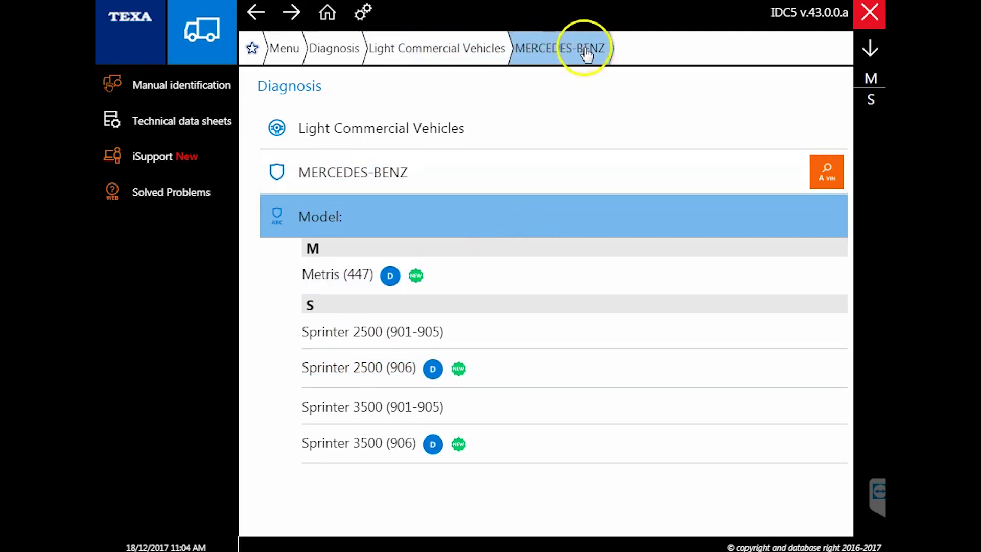
pyautogui.click(368, 376)
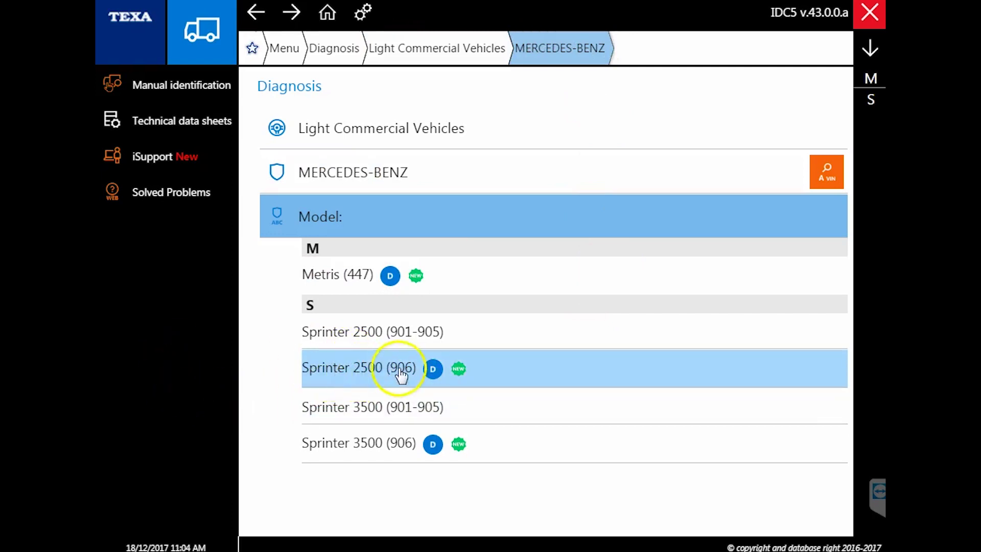
pyautogui.click(375, 375)
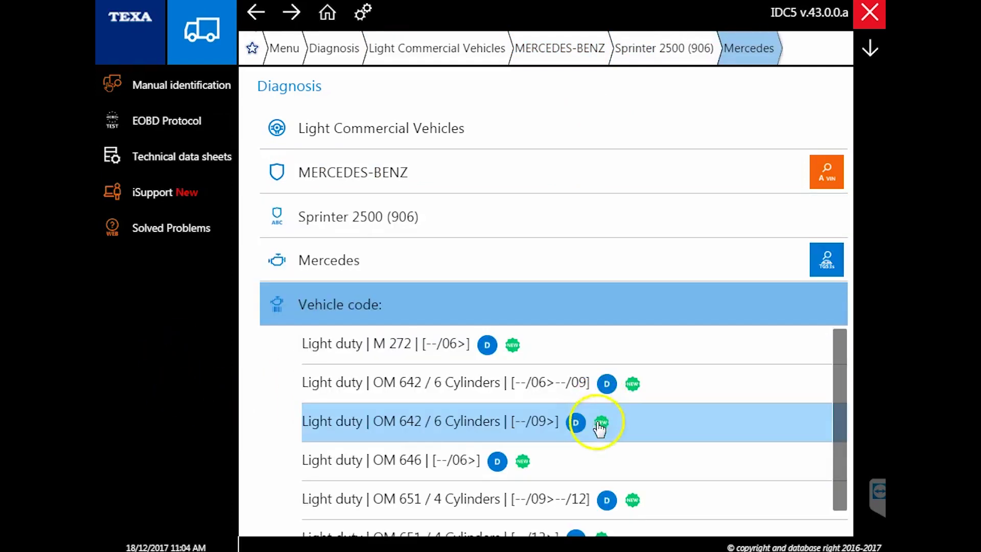
pyautogui.scroll(-1, 597, 431)
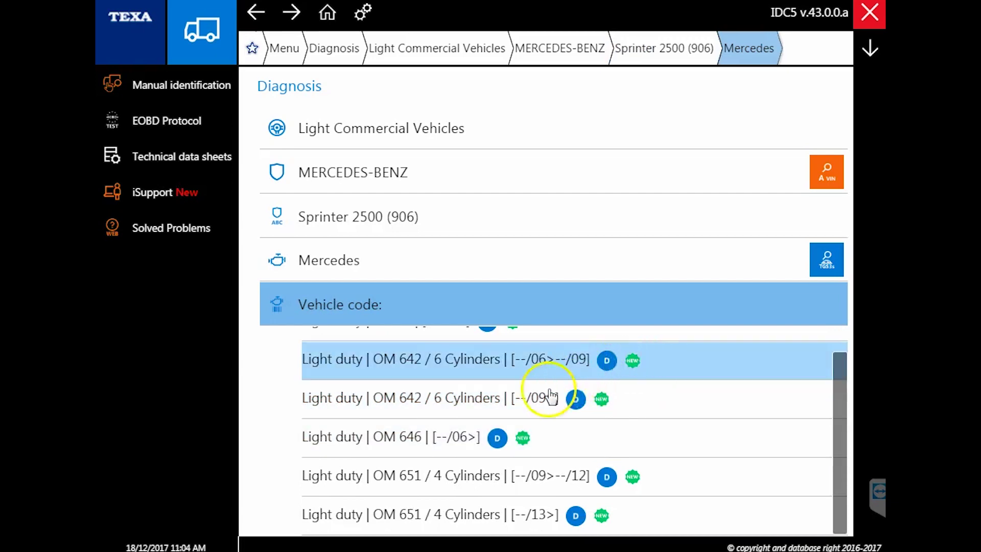
pyautogui.click(535, 446)
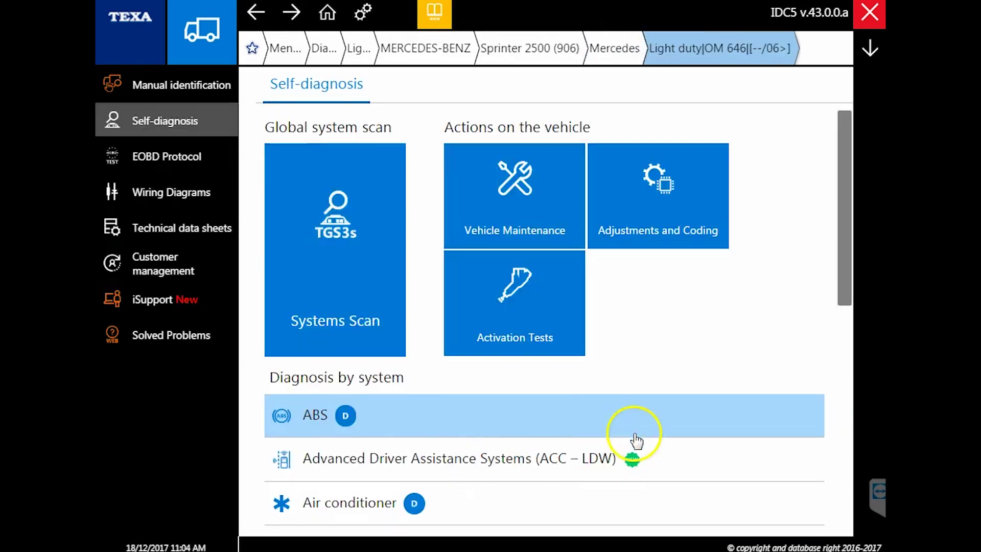
# Browse the Sprinter's Engine activation tests, then return to the MERCEDES-BENZ model list.
pyautogui.scroll(-4, 516, 399)
pyautogui.scroll(-3, 520, 395)
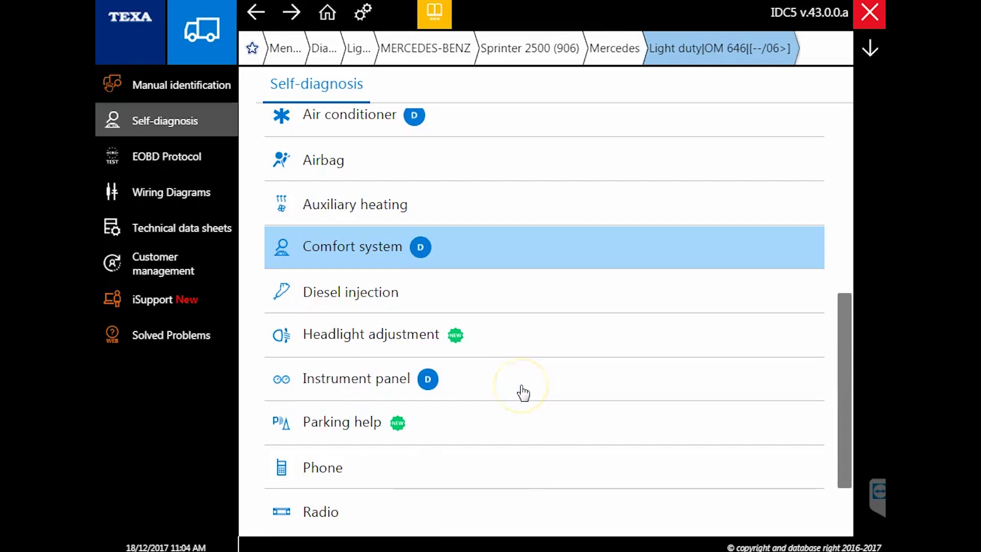
pyautogui.scroll(8, 522, 392)
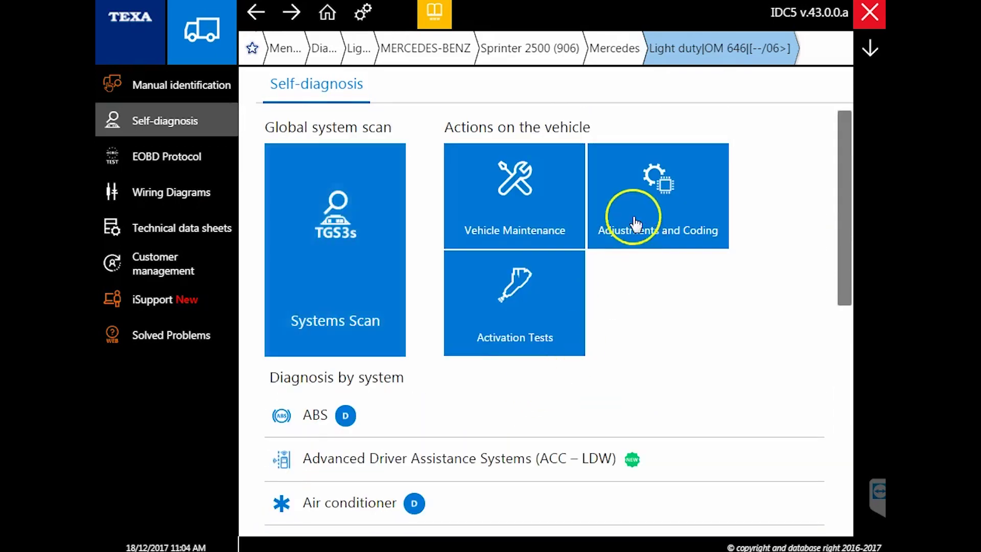
pyautogui.click(488, 321)
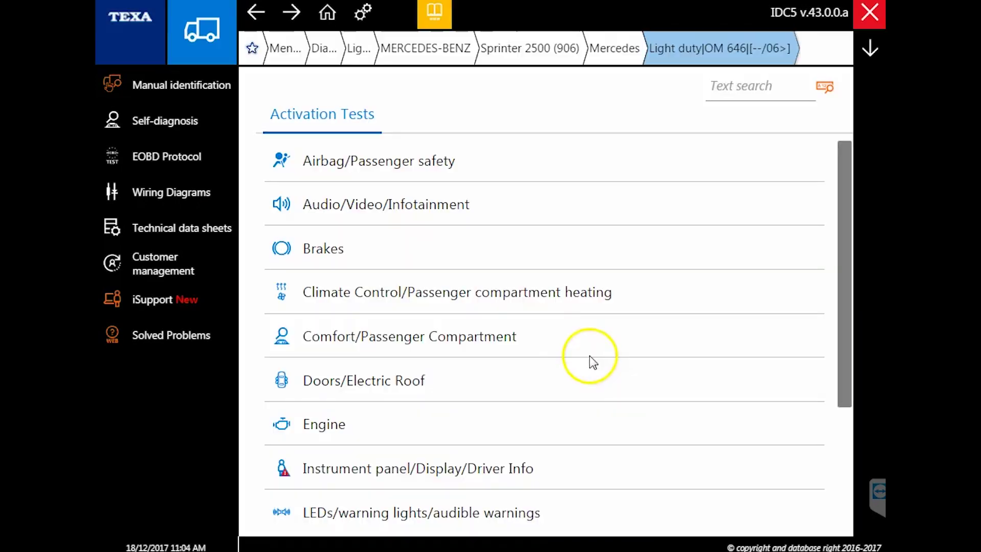
pyautogui.click(333, 440)
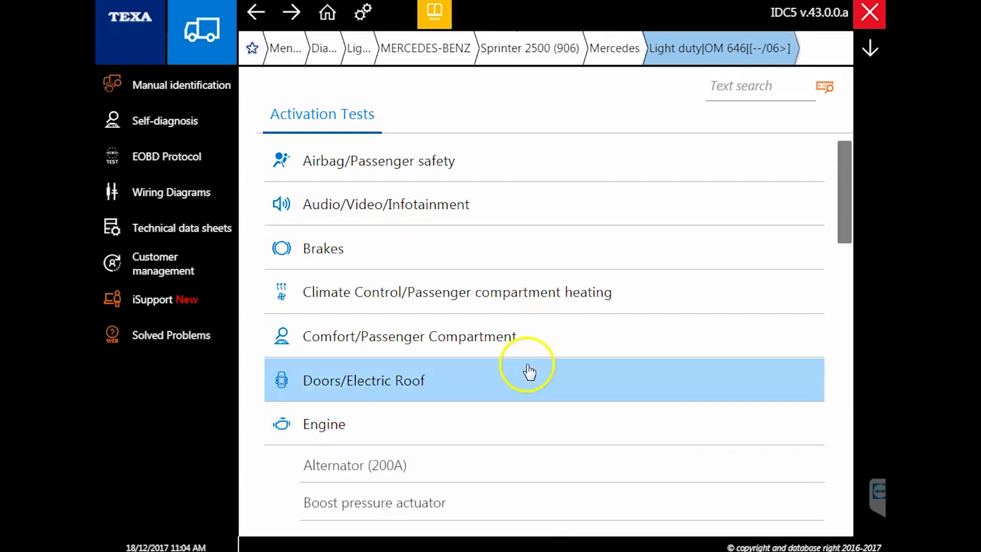
pyautogui.scroll(-8, 525, 373)
pyautogui.scroll(-8, 364, 261)
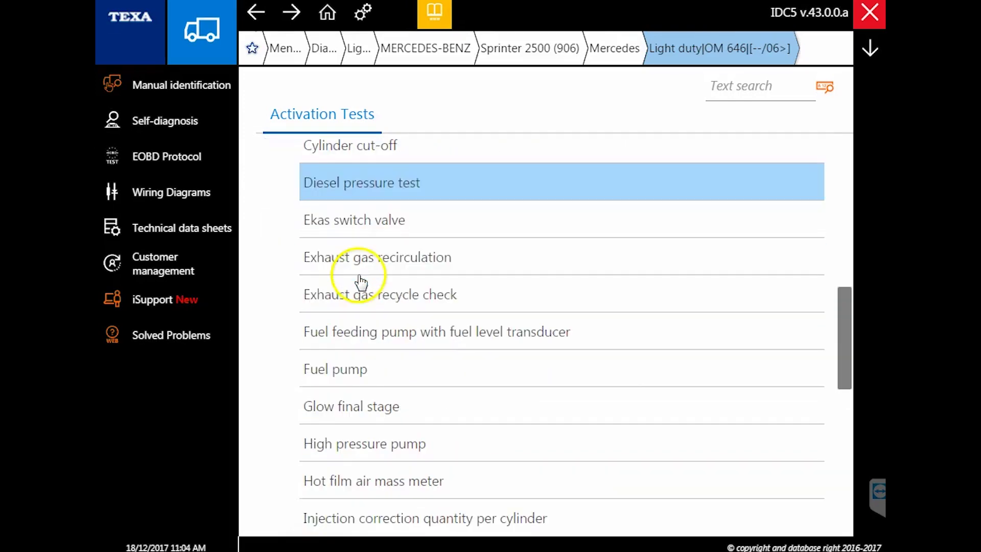
pyautogui.scroll(-8, 372, 380)
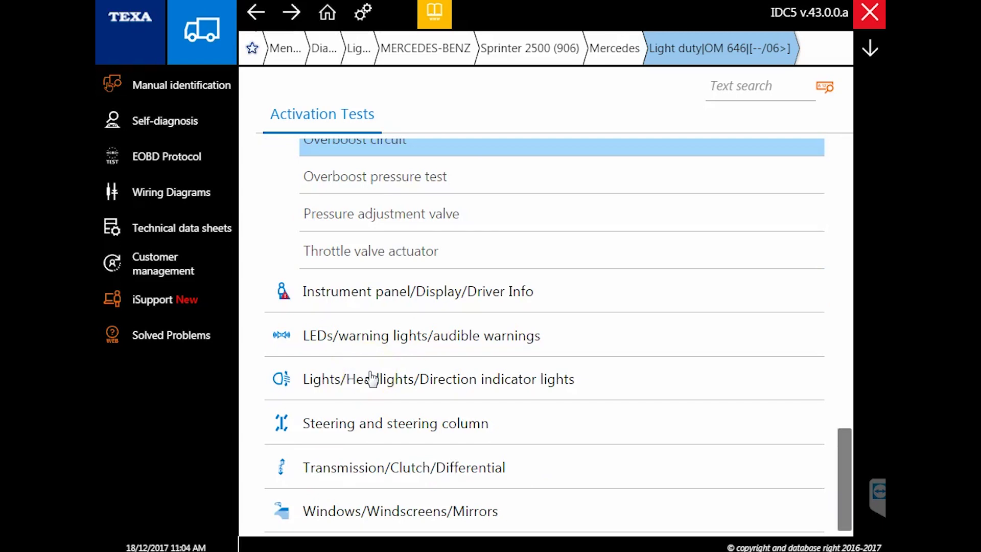
pyautogui.click(452, 47)
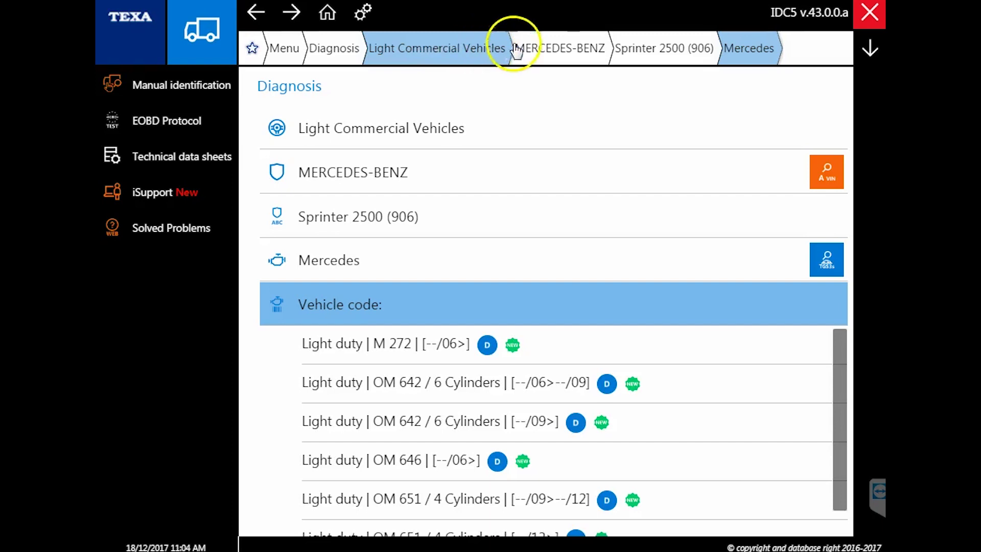
pyautogui.click(608, 64)
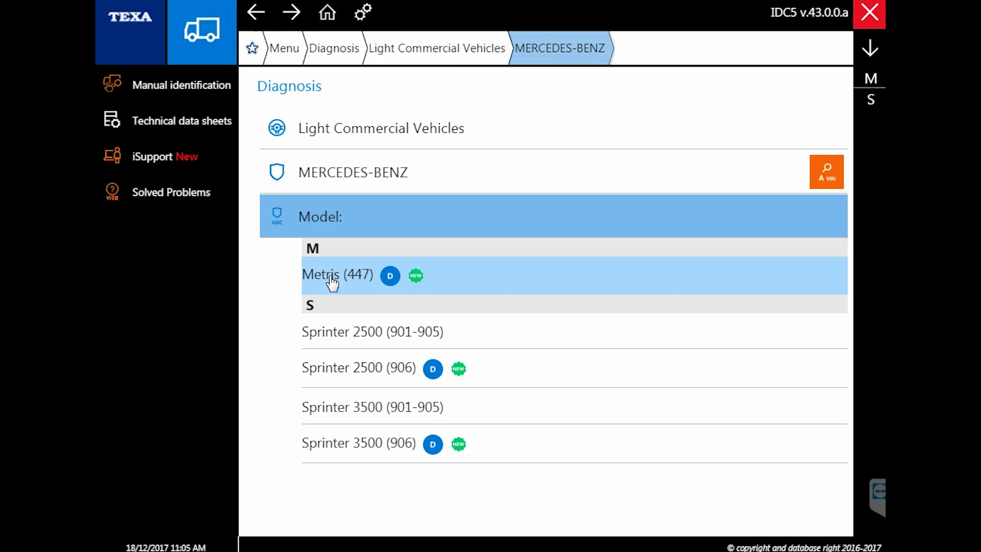
# Open Metris (447) self-diagnosis and scroll its systems down to Transmission.
pyautogui.click(358, 283)
pyautogui.click(371, 286)
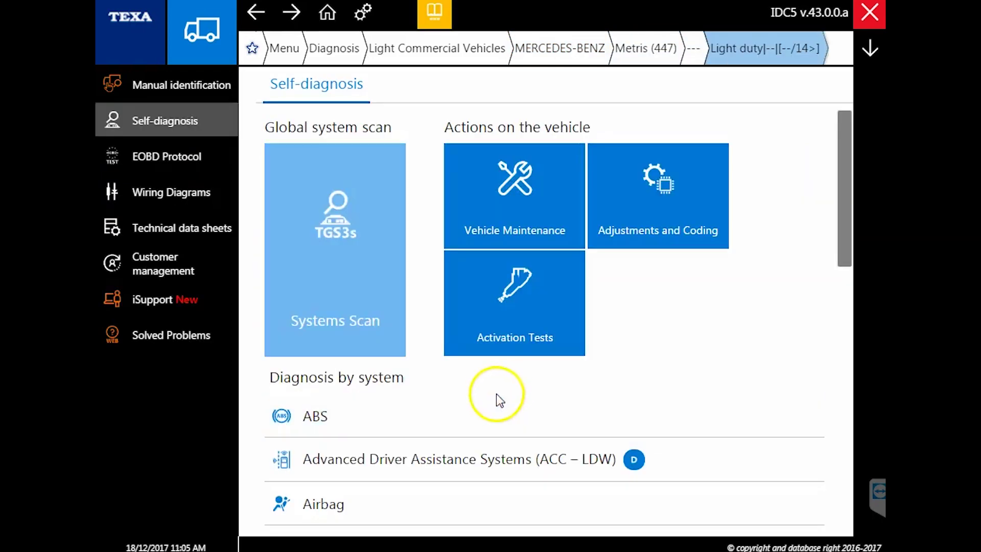
pyautogui.scroll(-5, 475, 404)
pyautogui.scroll(-5, 364, 450)
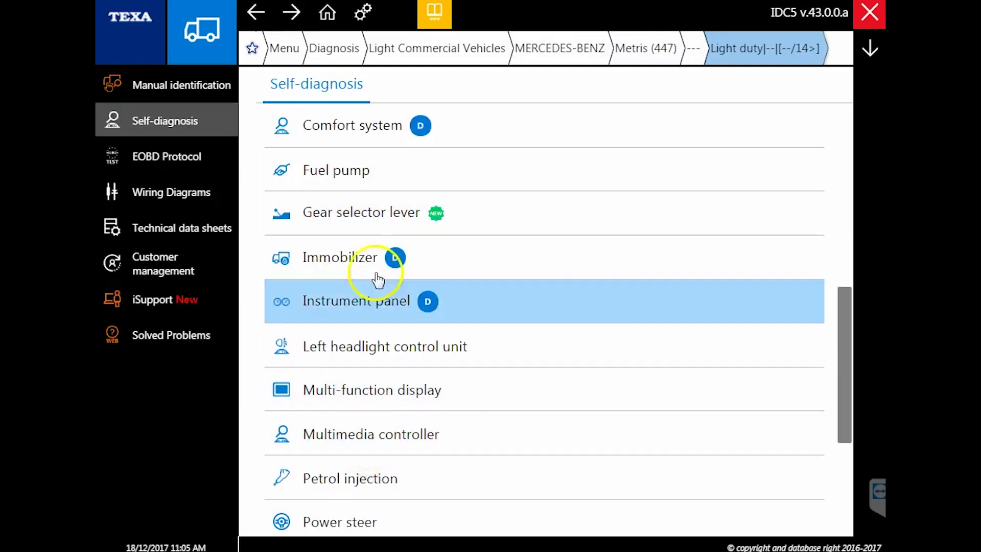
pyautogui.scroll(-5, 368, 302)
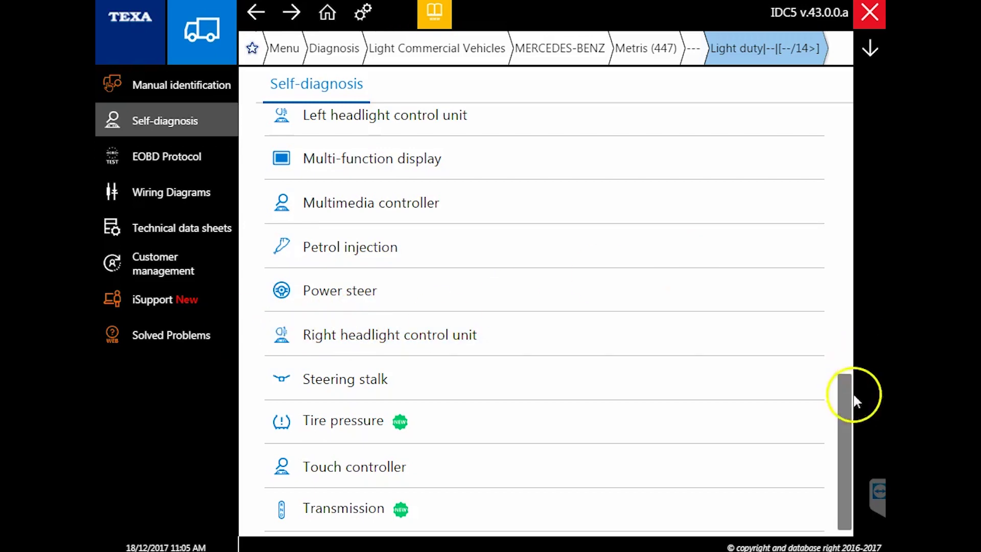
pyautogui.moveTo(848, 416); pyautogui.dragTo(843, 87)
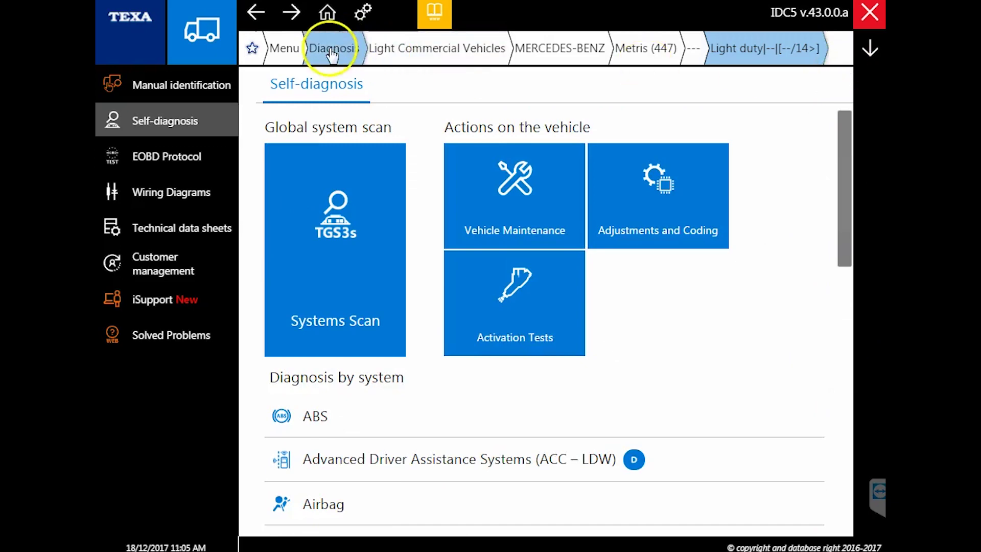
pyautogui.click(333, 48)
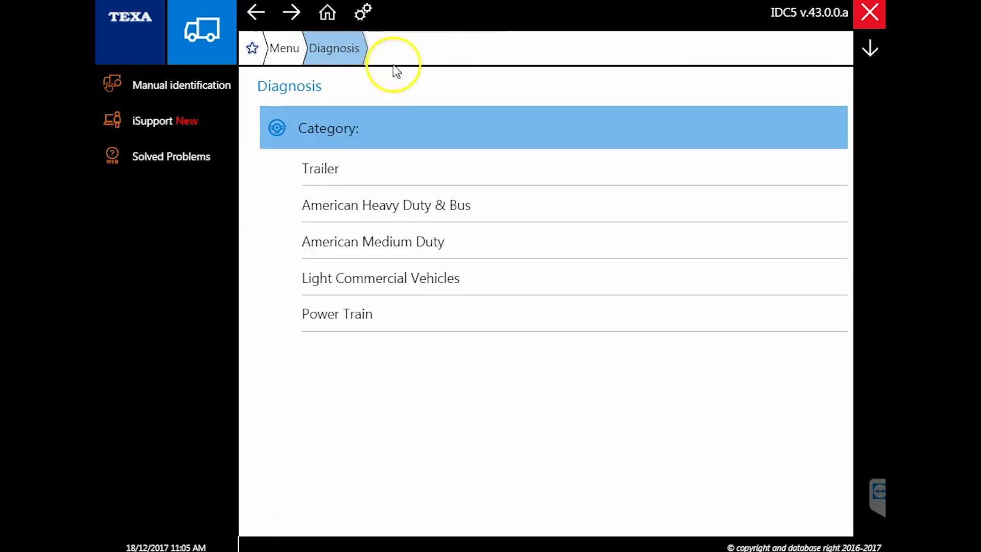
# Navigate to Power Train > ENGINE > Cummins.
pyautogui.click(366, 320)
pyautogui.click(339, 248)
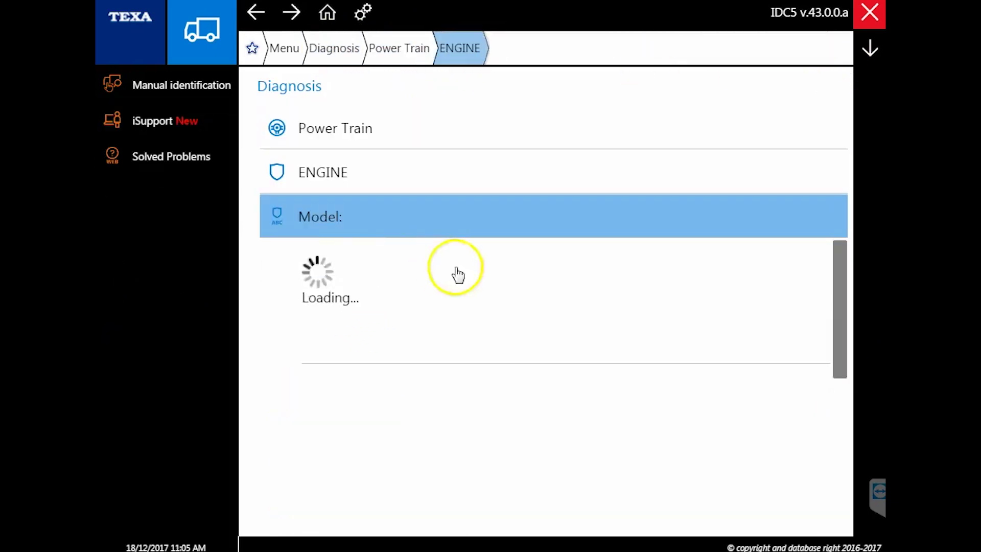
pyautogui.click(378, 320)
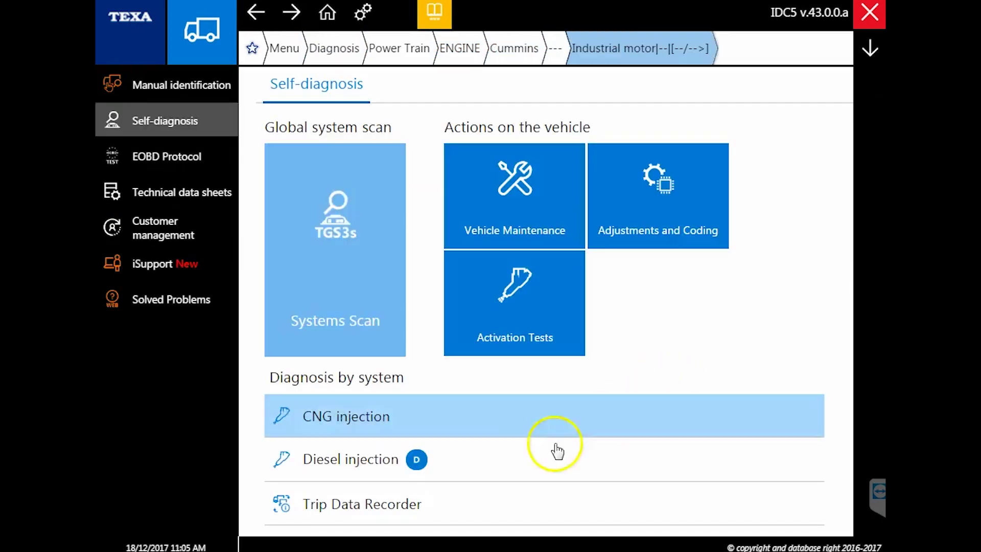
pyautogui.scroll(-2, 710, 434)
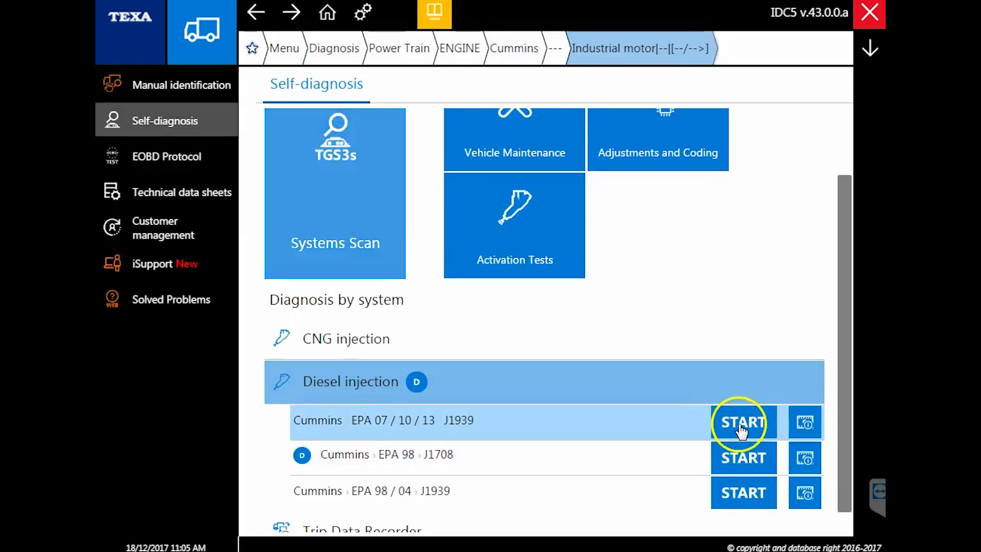
# Start the EPA 07/10/13 J1939 diagnosis with the proposed start-up mode and 3151/T22 cable.
pyautogui.click(743, 424)
pyautogui.click(450, 355)
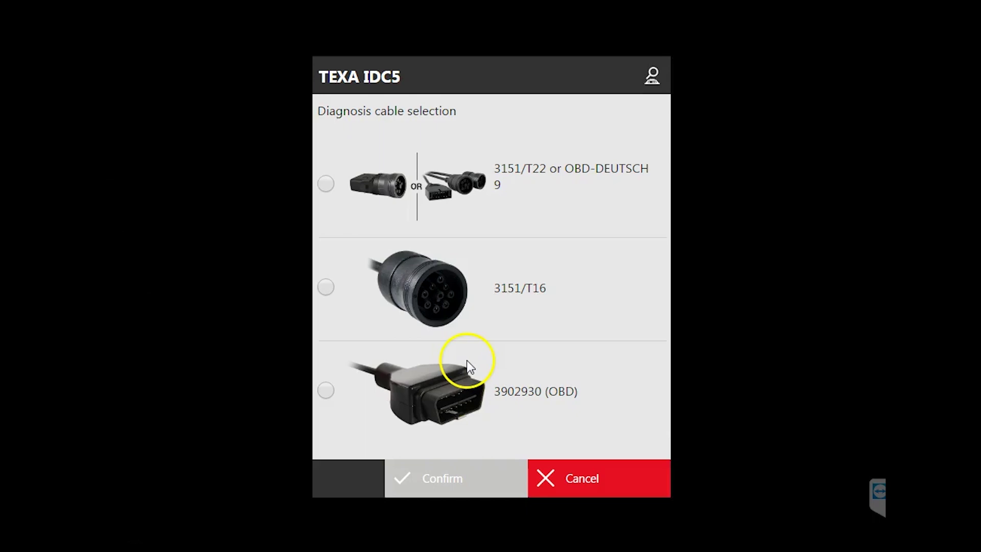
pyautogui.click(326, 183)
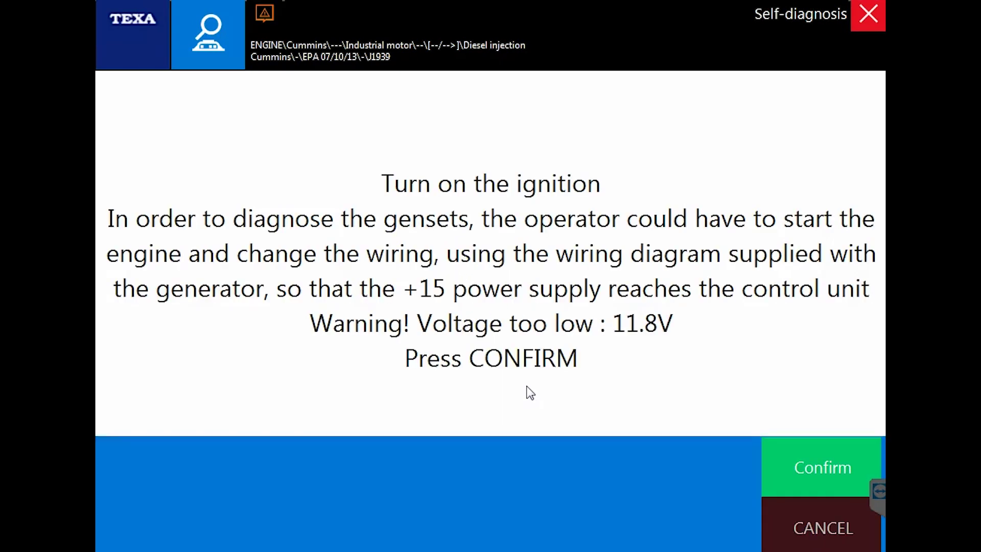
pyautogui.click(683, 329)
# Confirm the ignition prompt so the Cummins unit connects and lists its stored faults.
pyautogui.click(369, 334)
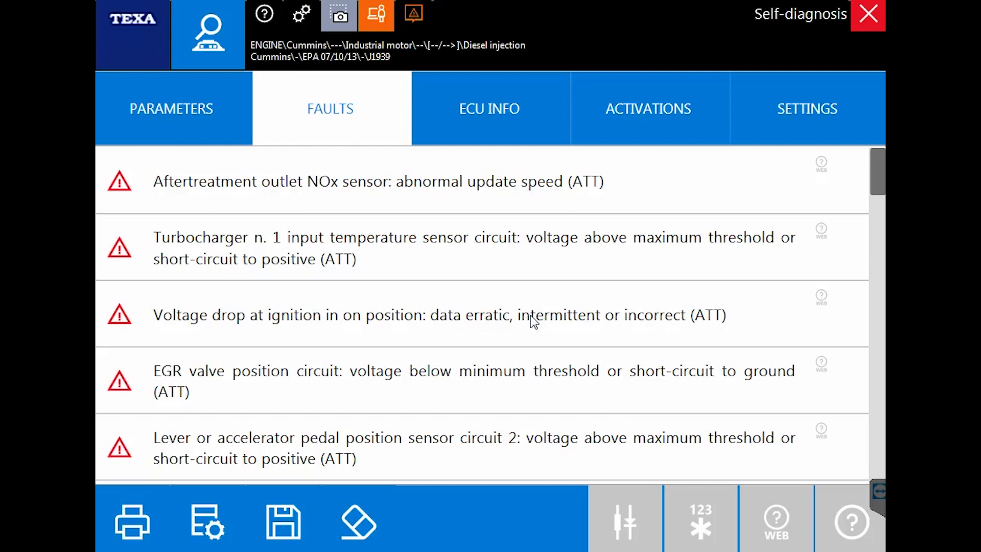
# Review PARAMETERS, FAULTS and ECU INFO (manufacturing date, part number), then the ACTIVATIONS list.
pyautogui.click(189, 128)
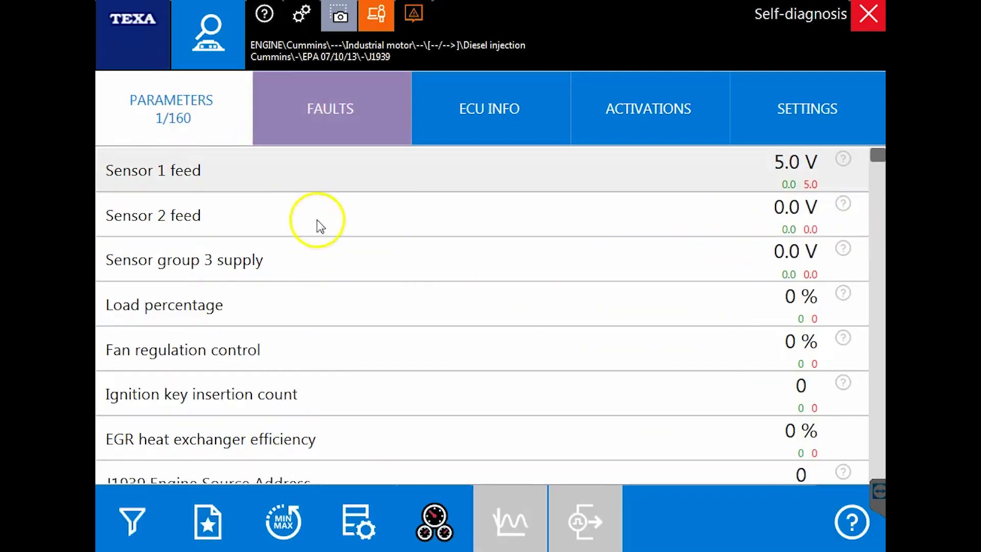
pyautogui.click(333, 130)
pyautogui.click(545, 134)
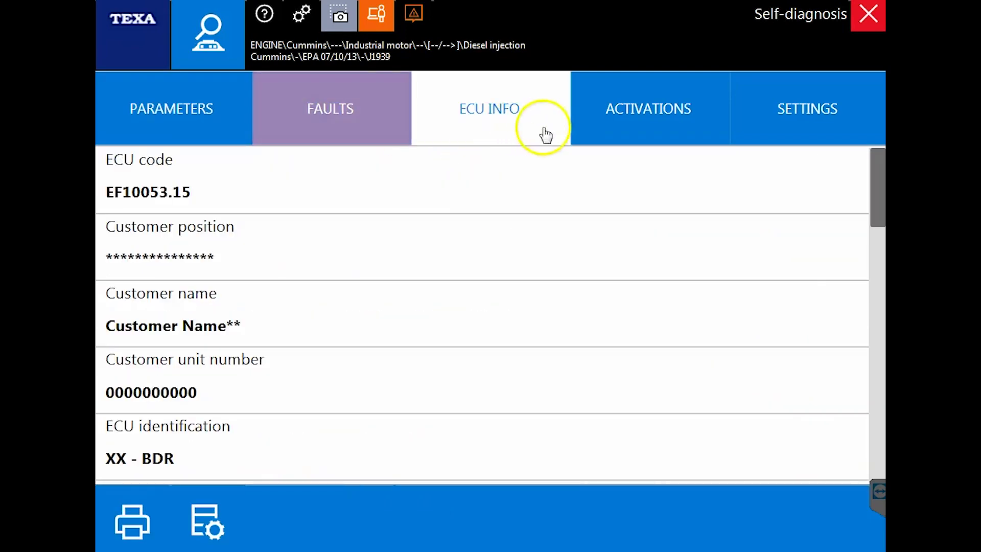
pyautogui.moveTo(877, 210); pyautogui.dragTo(871, 278)
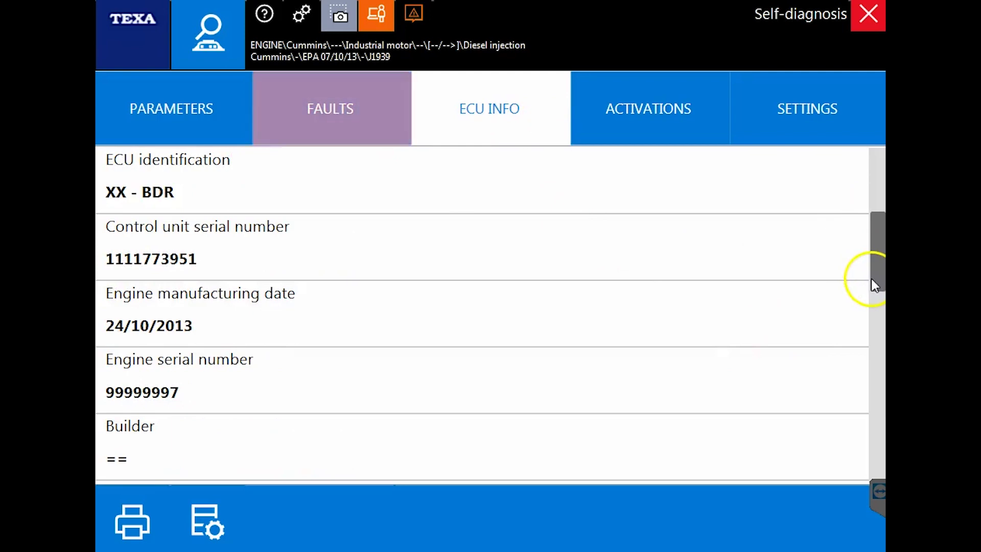
pyautogui.click(166, 330)
pyautogui.moveTo(875, 256); pyautogui.dragTo(863, 373)
pyautogui.click(761, 267)
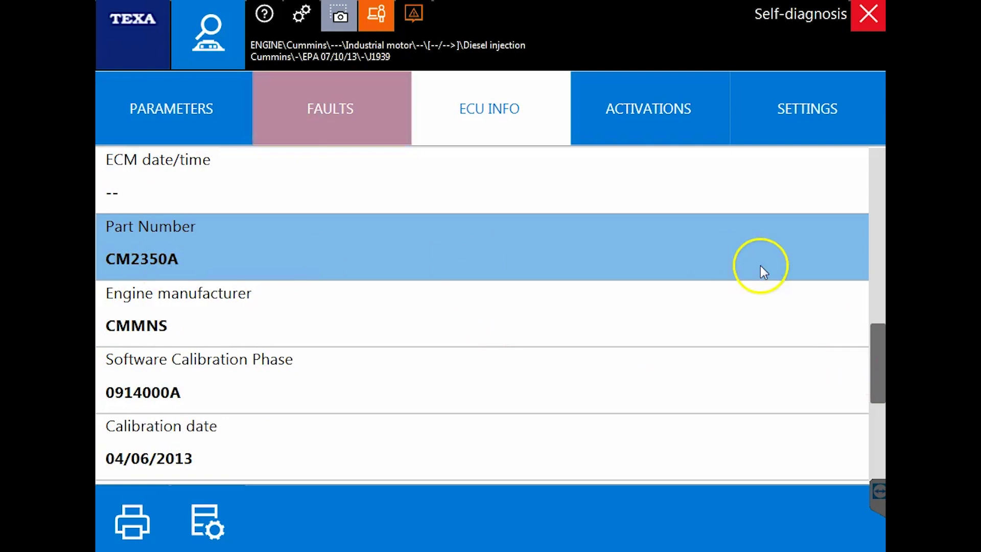
pyautogui.click(647, 115)
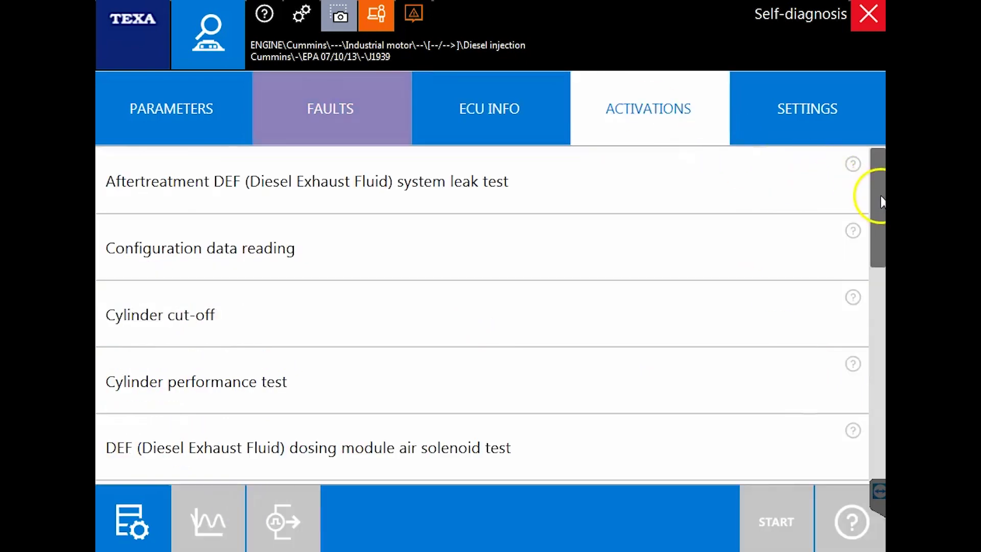
pyautogui.moveTo(881, 202); pyautogui.dragTo(882, 435)
# Show the Cummins SETTINGS list, scroll down, and pick the static particulate filter regeneration procedure.
pyautogui.click(810, 114)
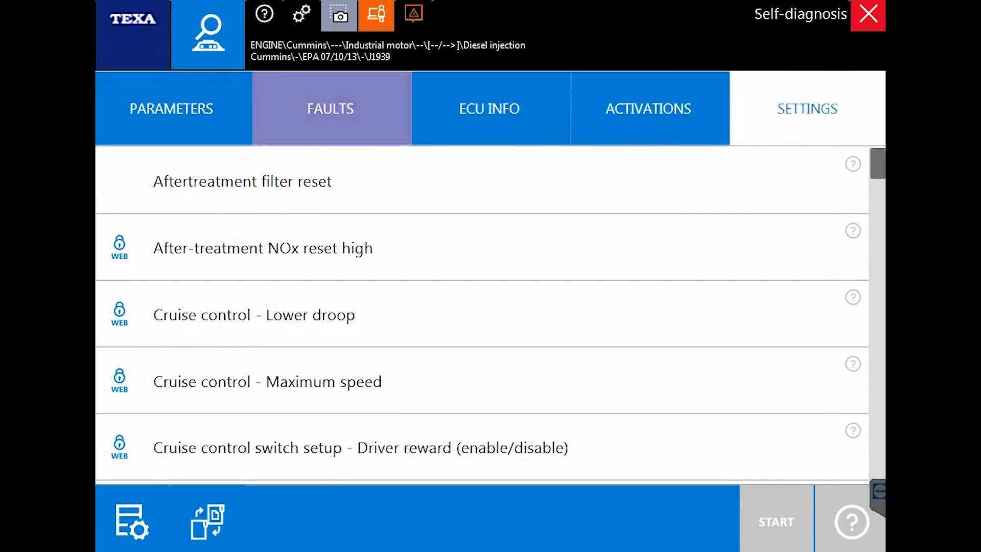
pyautogui.click(876, 450)
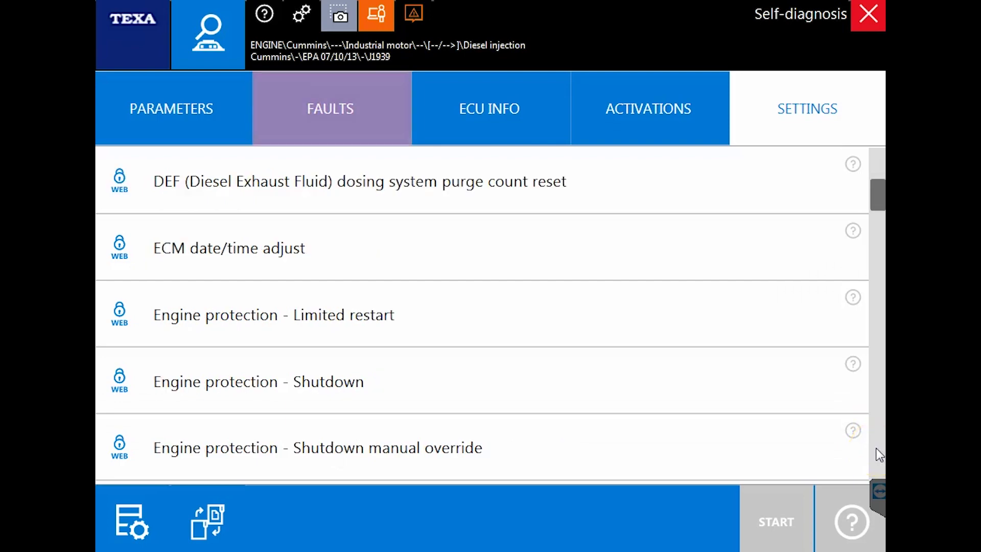
pyautogui.click(876, 450)
pyautogui.click(876, 450)
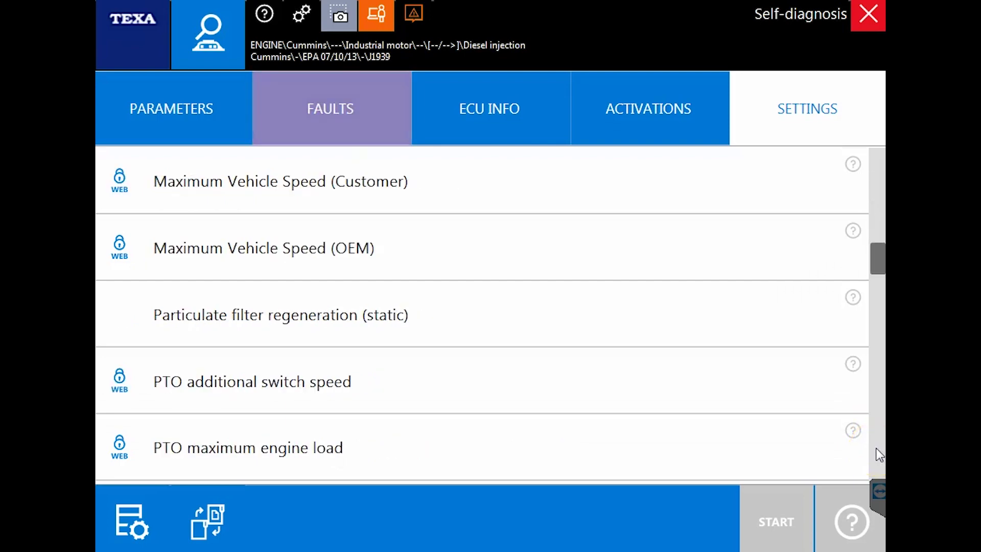
pyautogui.click(325, 297)
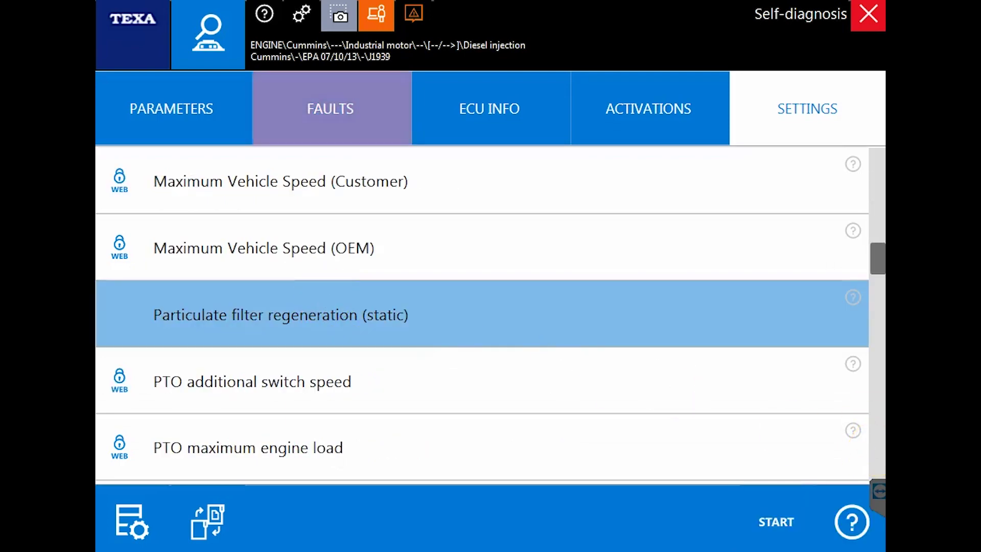
# Scroll further, select Reset oil service, then request ending the control unit session.
pyautogui.click(881, 450)
pyautogui.click(881, 450)
pyautogui.click(881, 449)
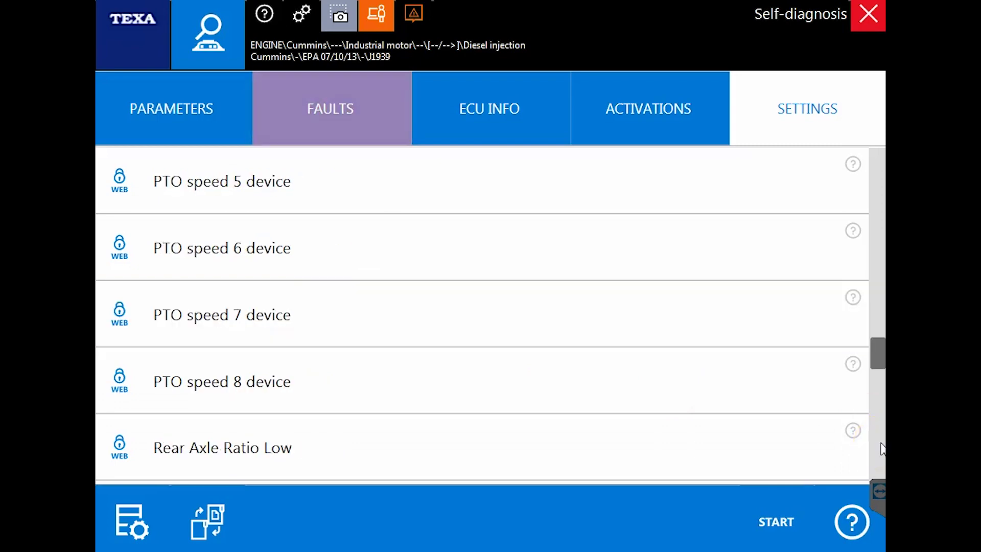
pyautogui.click(881, 449)
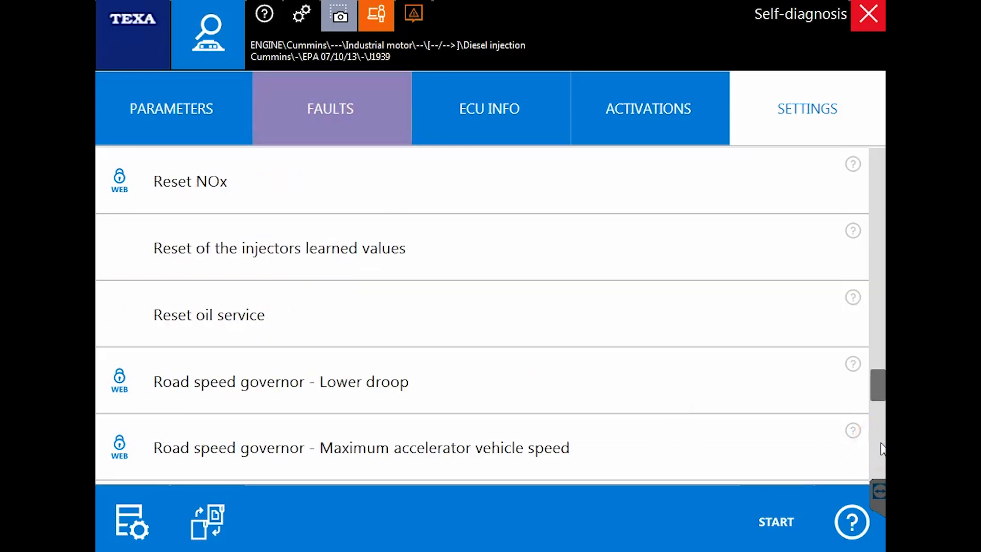
pyautogui.click(181, 330)
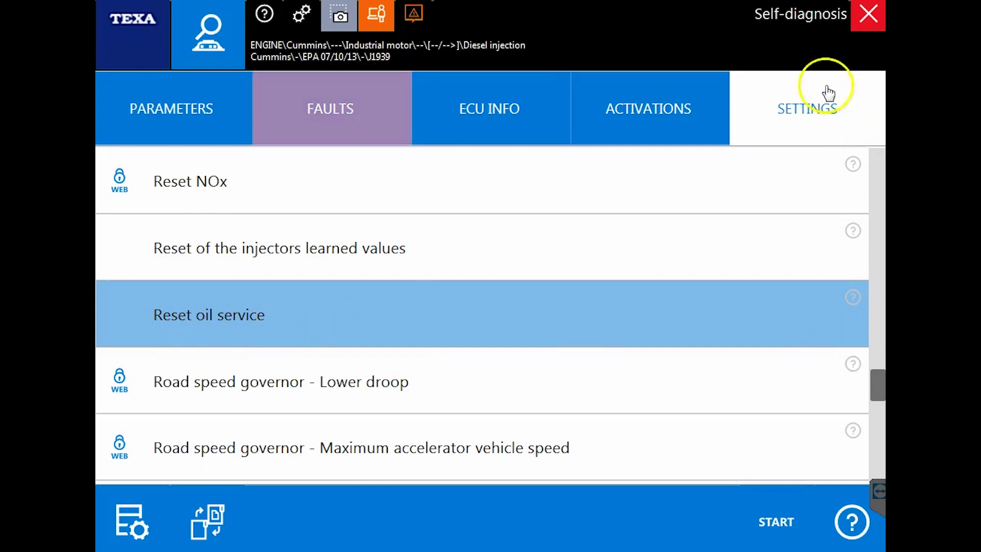
pyautogui.click(863, 19)
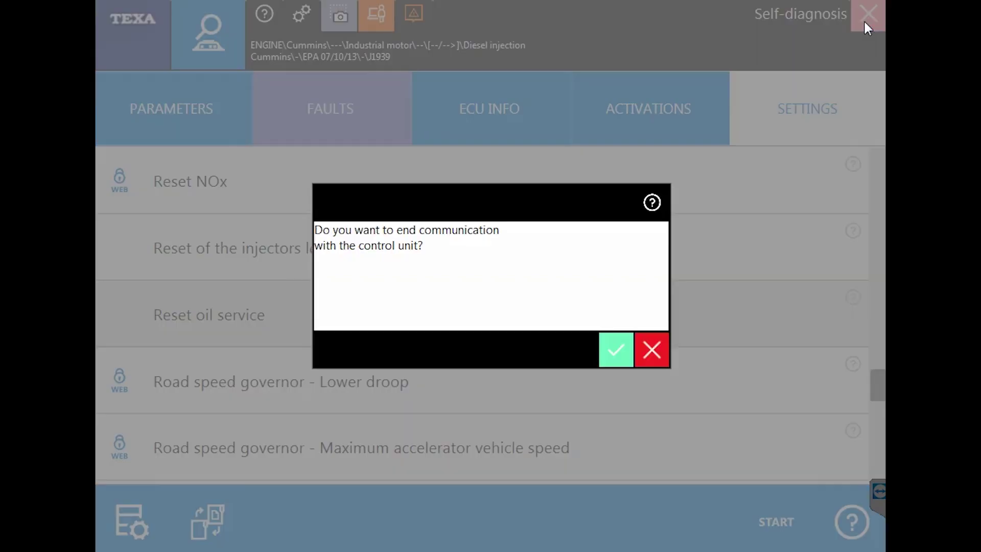
# Confirm ending communication with the Cummins control unit.
pyautogui.click(622, 351)
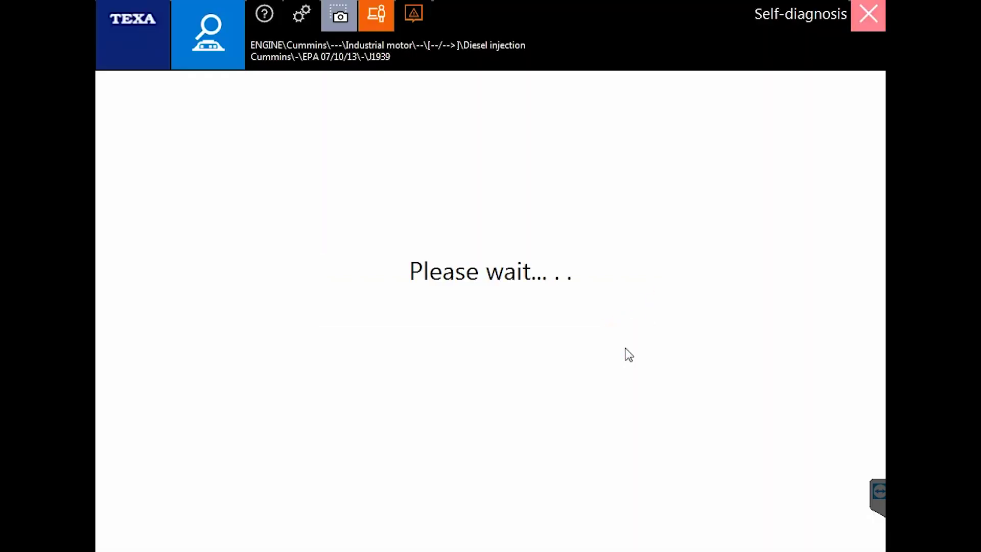
pyautogui.click(286, 123)
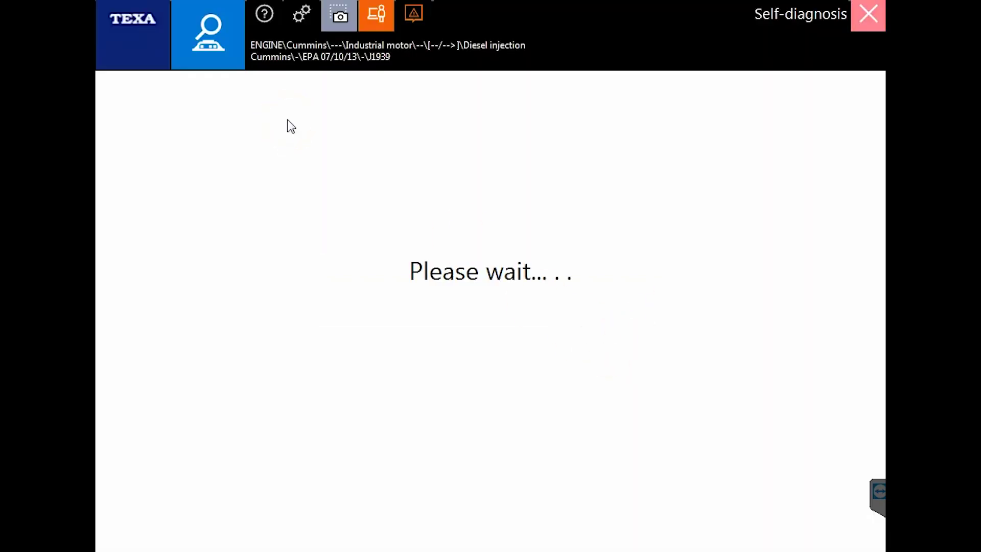